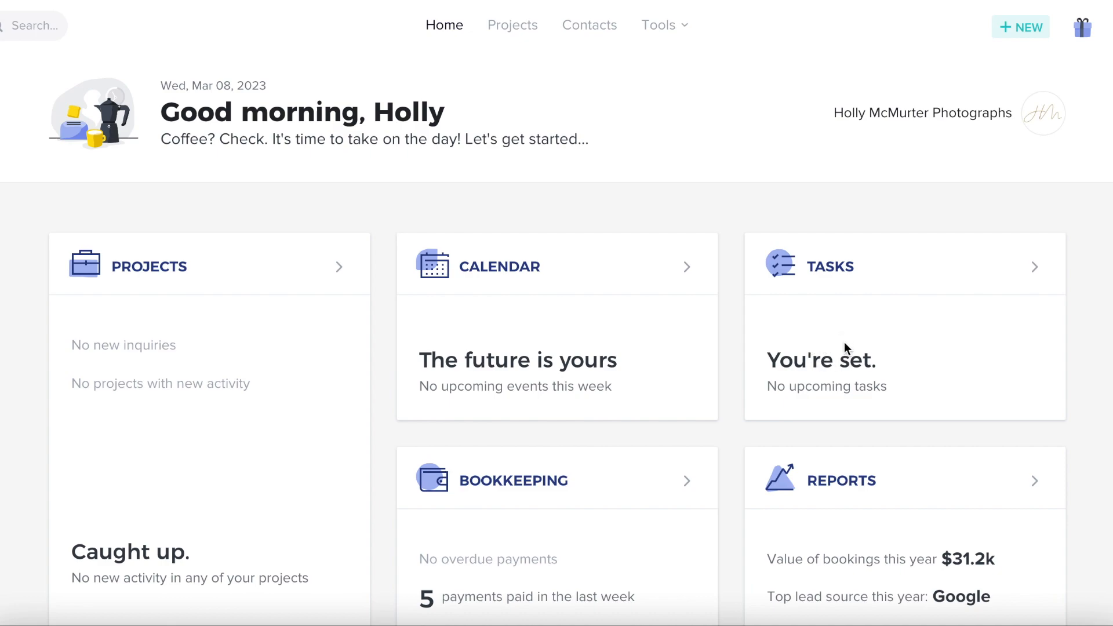
Bring up the Tools menu listing Essentials, Productivity, Finance and Lead Capture features
scroll(843, 347, "down", 1)
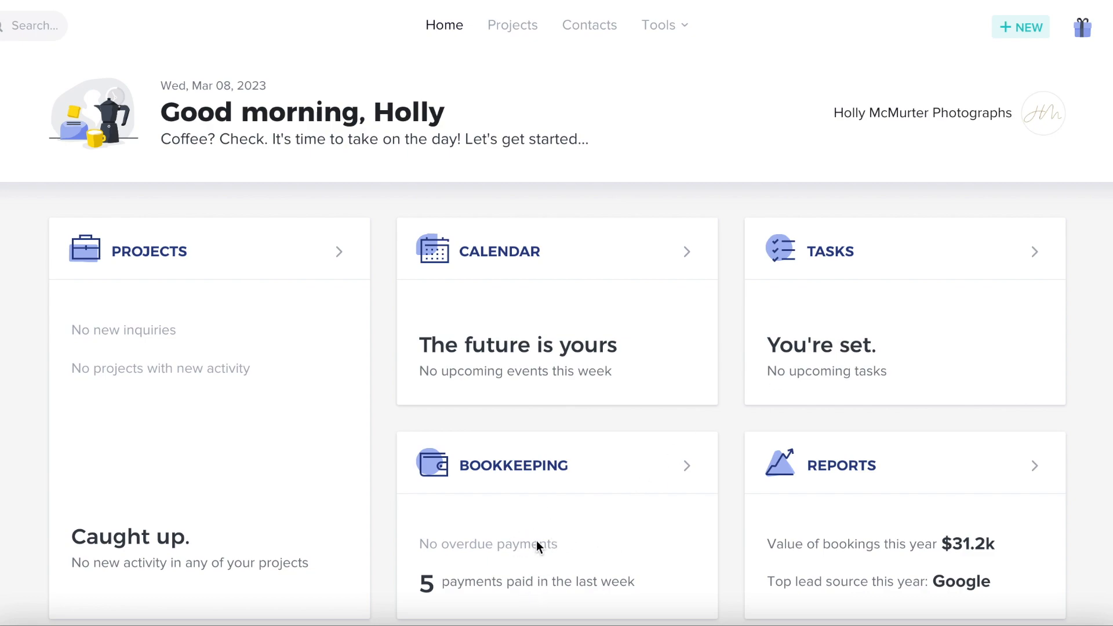
scroll(536, 544, "up", 1)
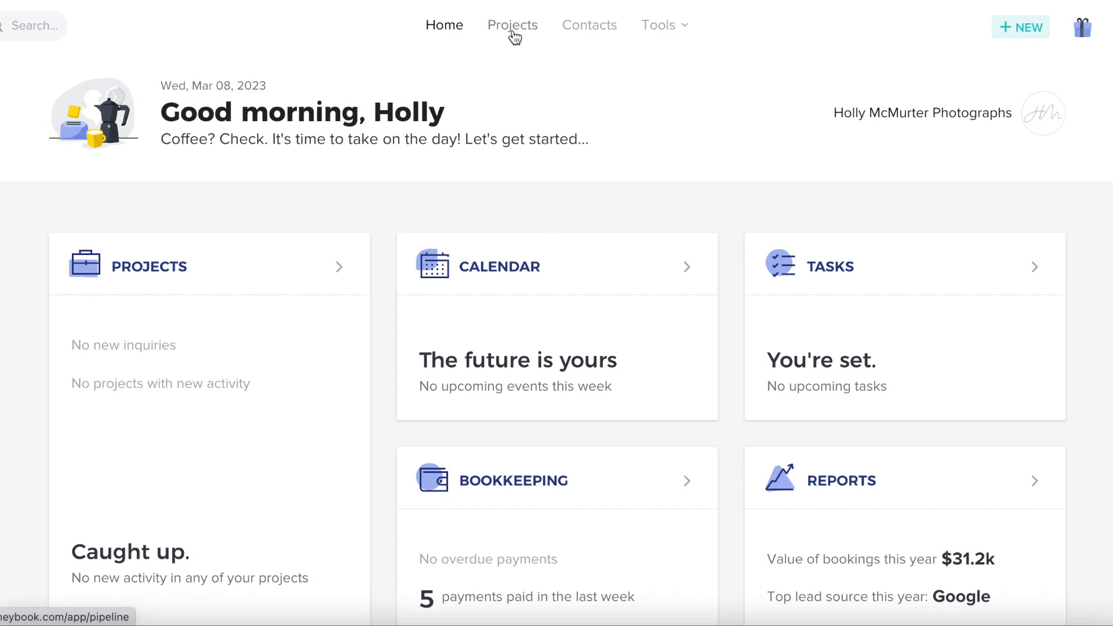
mouse_move(680, 36)
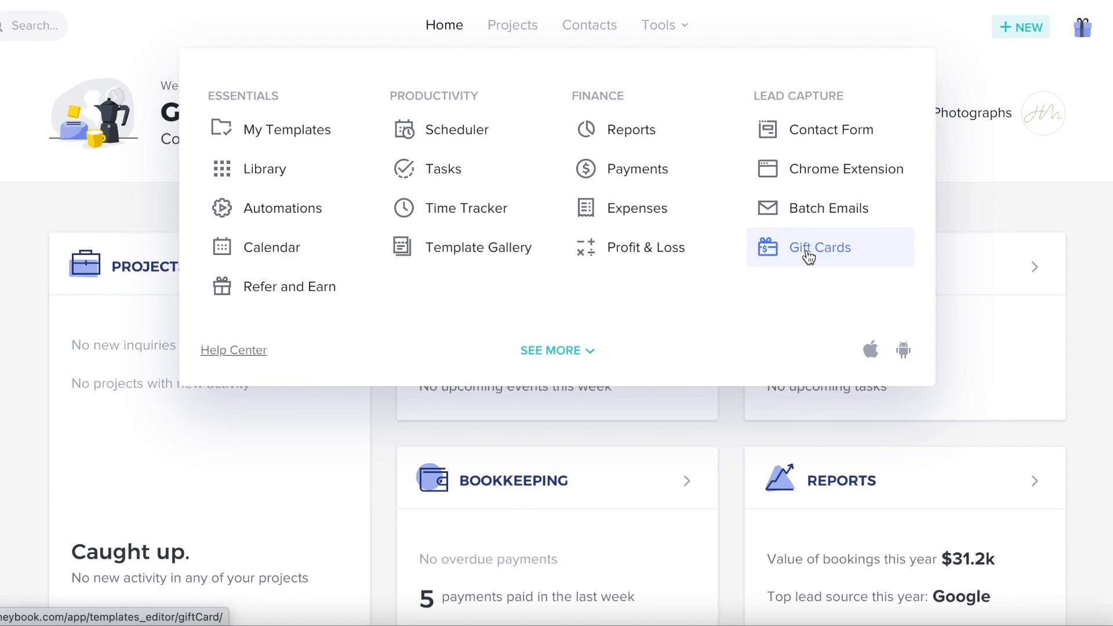
Expand the Tools menu with SEE MORE to show the remaining tools, including Contact Form
left_click(582, 352)
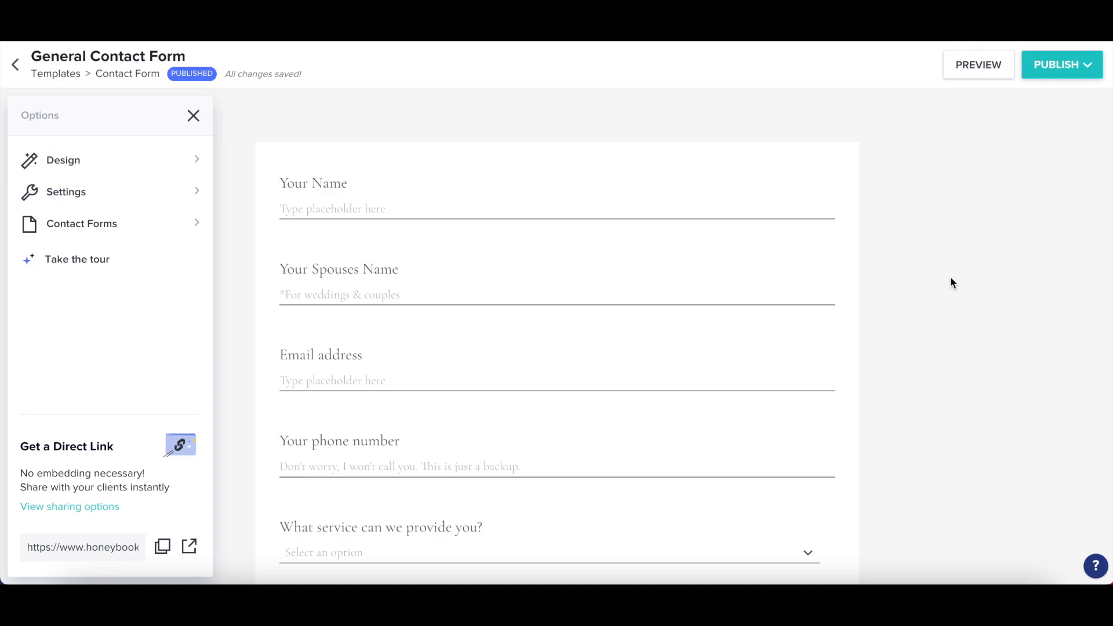
Publish the General Contact Form and copy its embed code
scroll(950, 277, "down", 2)
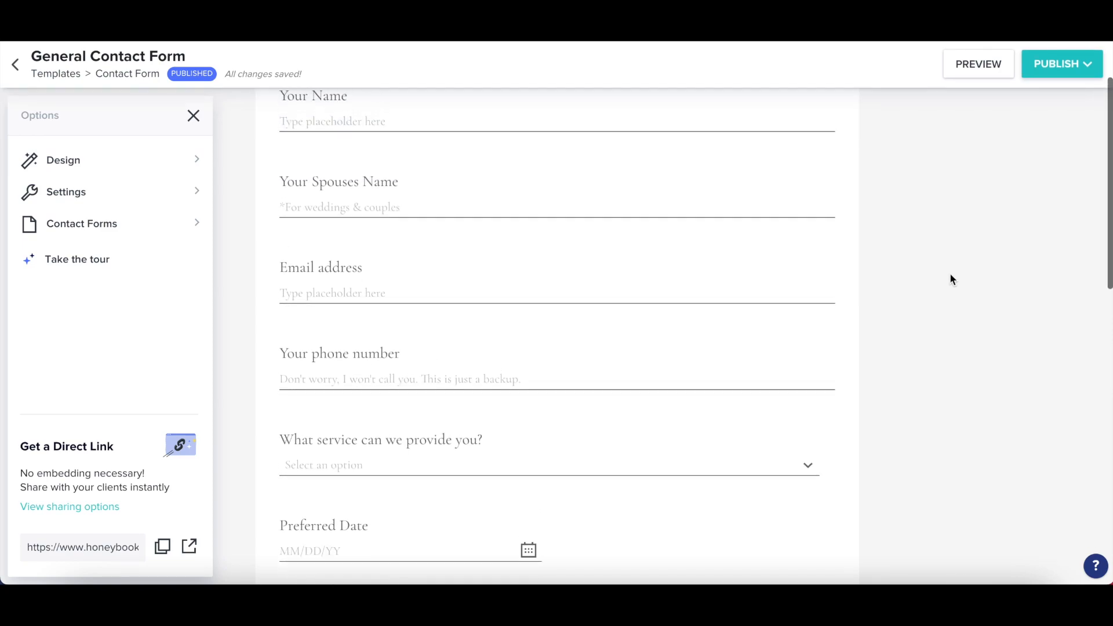
scroll(951, 280, "up", 1)
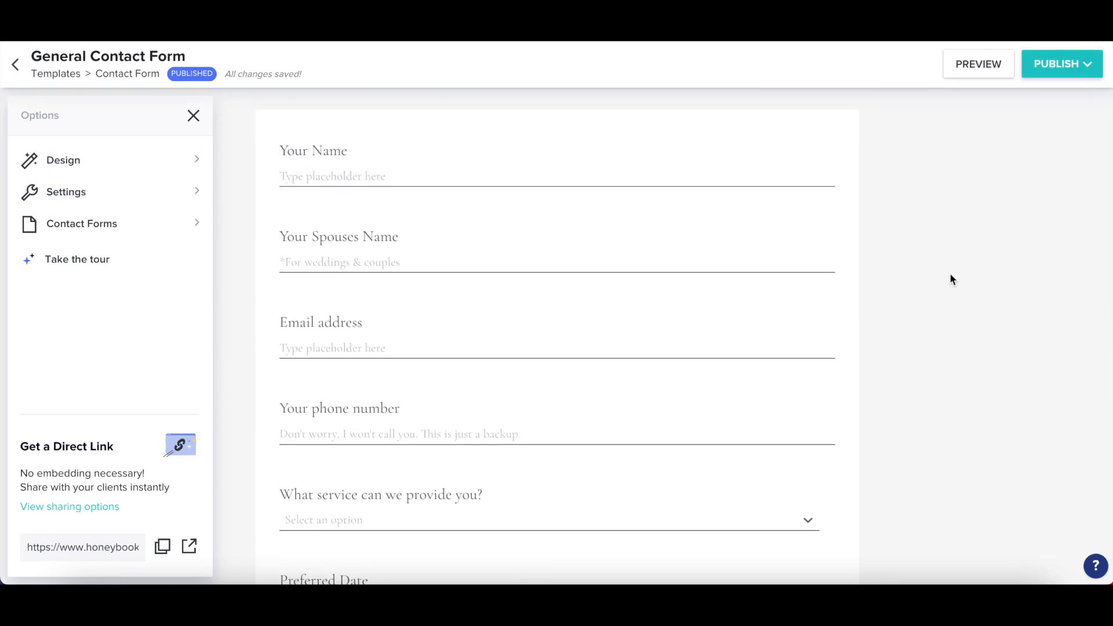
scroll(951, 280, "up", 1)
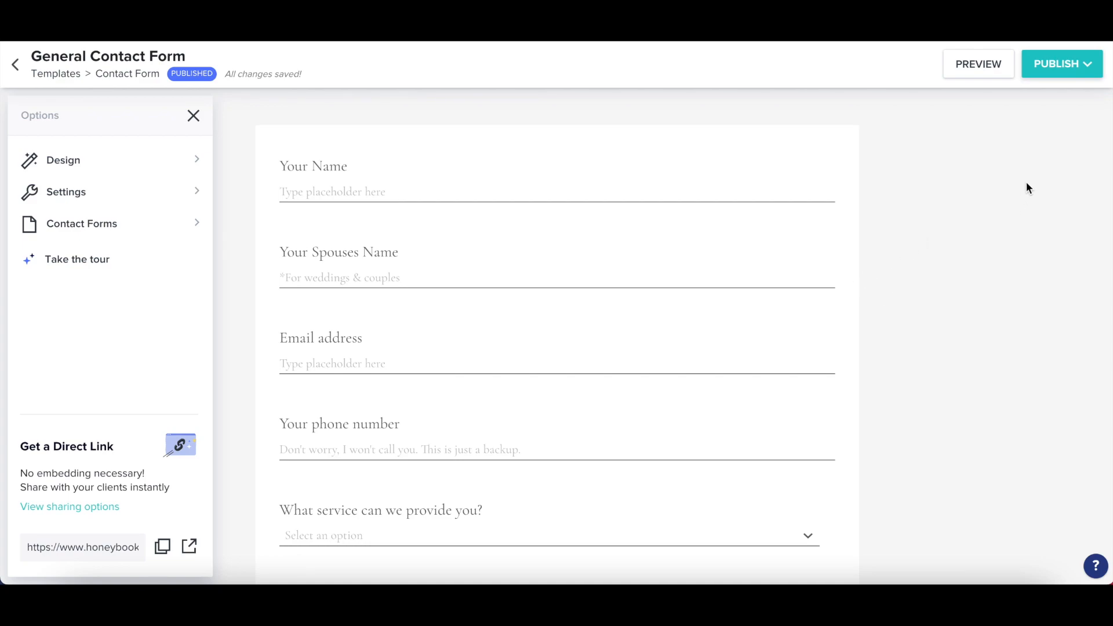
left_click(1046, 67)
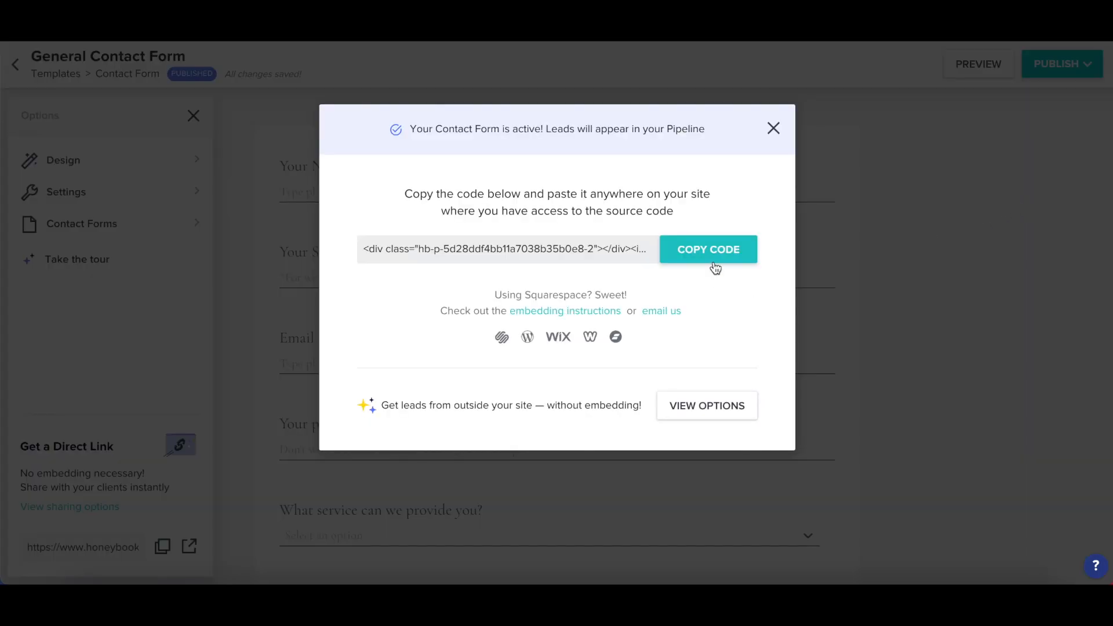
left_click(714, 261)
Close the embed code window, check the Design options, and return to the form options
left_click(888, 183)
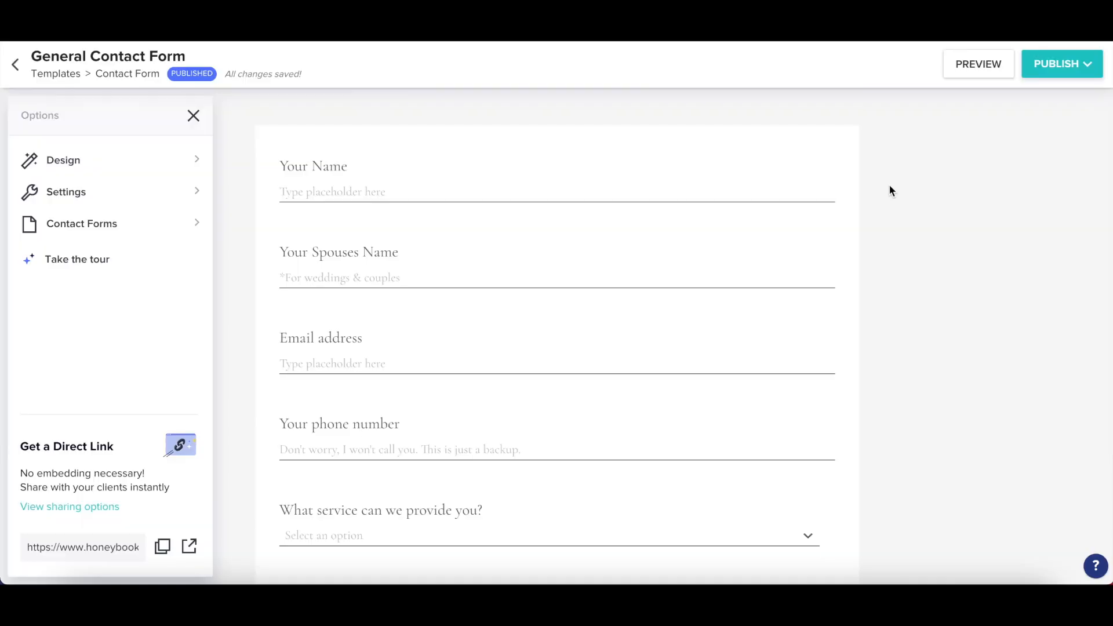
left_click(196, 162)
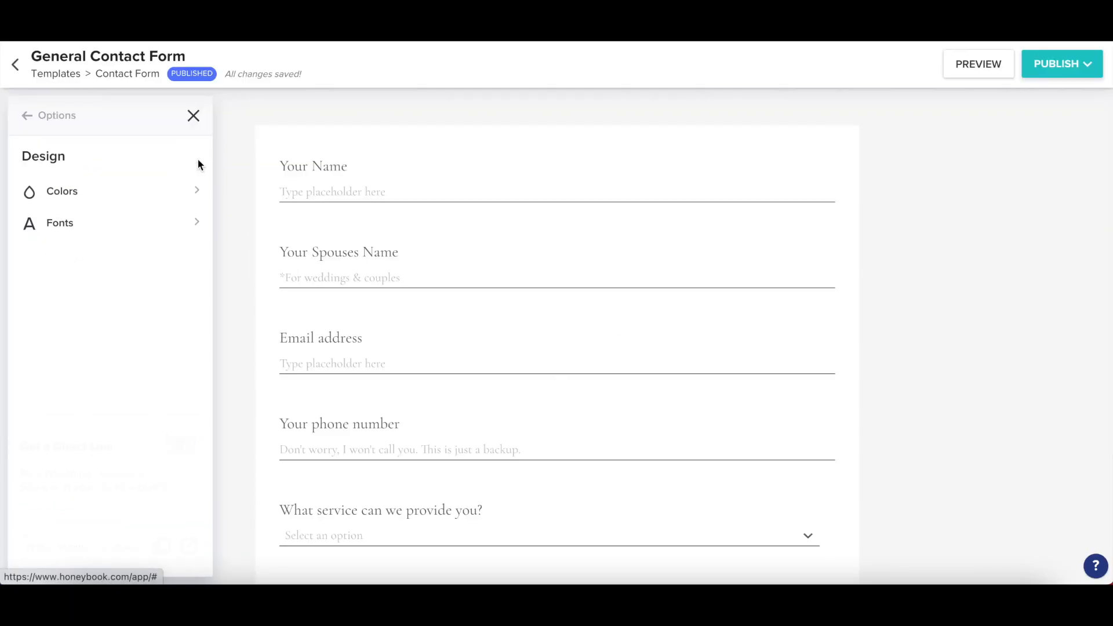
left_click(22, 119)
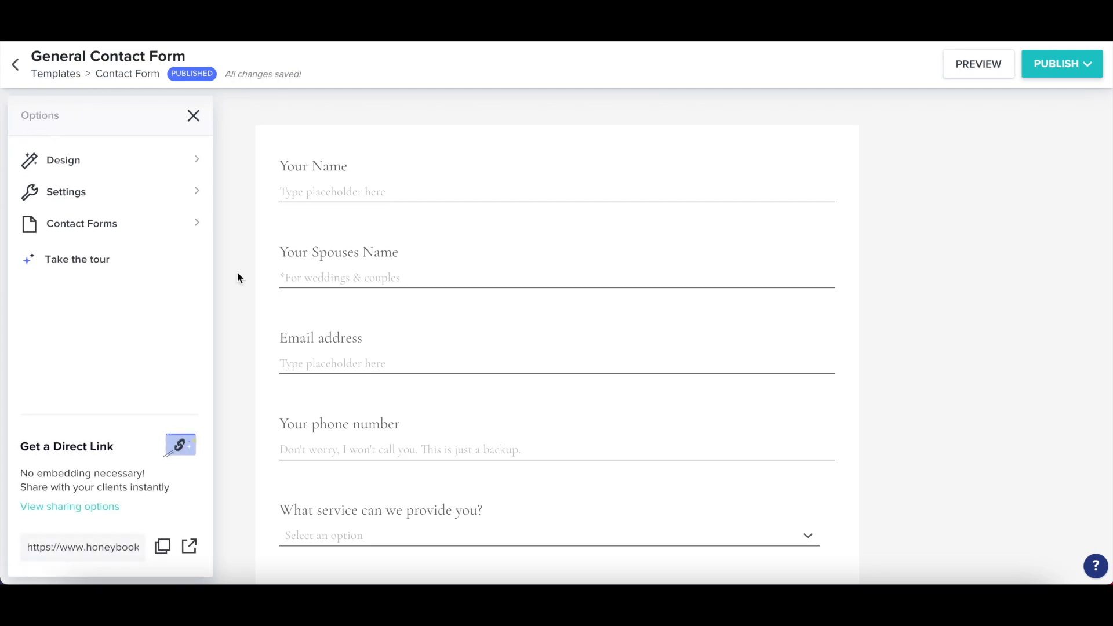
scroll(238, 274, "up", 1)
scroll(237, 272, "down", 1)
Enter the inquirer's name, spouse's name, e-mail address and phone number in the contact form
scroll(236, 238, "up", 1)
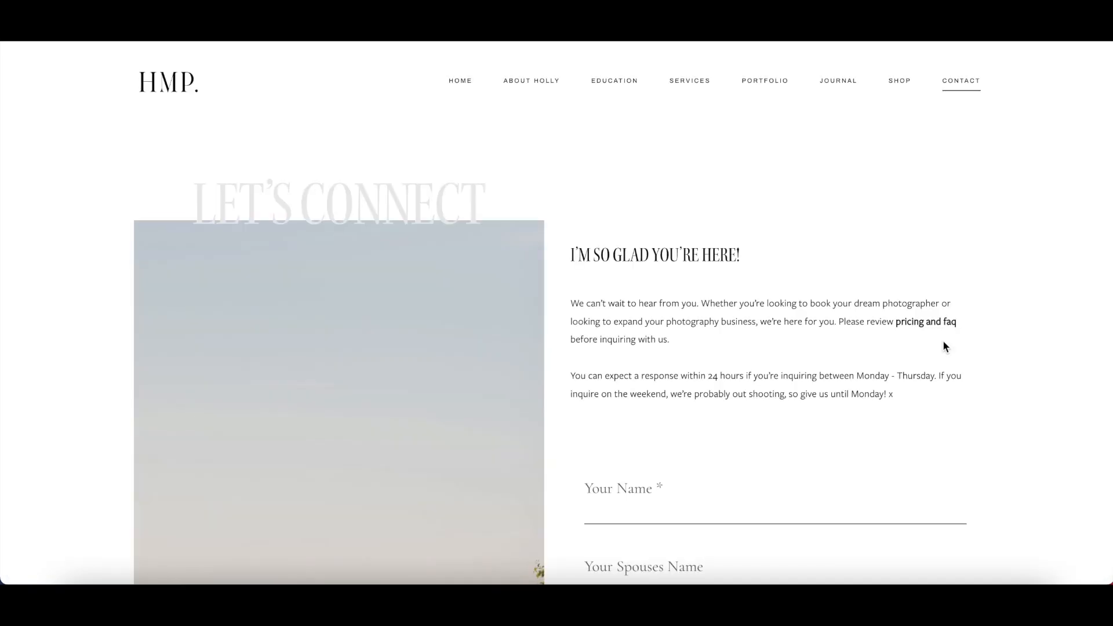
scroll(942, 347, "down", 5)
left_click(649, 367)
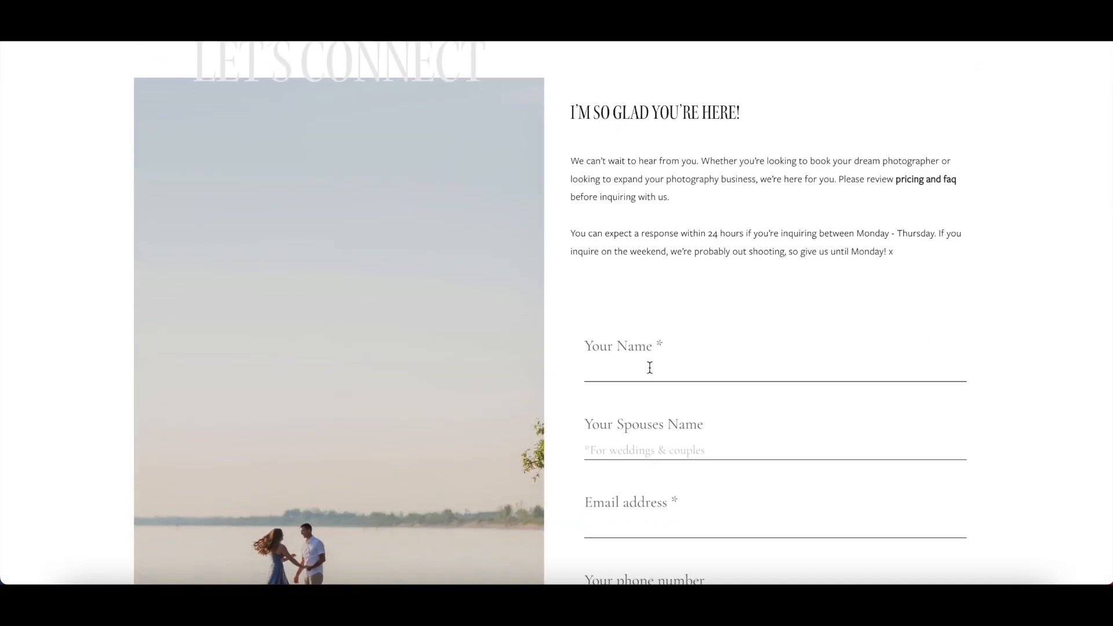
type("Holly")
key("Tab")
type("Secret!")
key("Tab")
key("Tab")
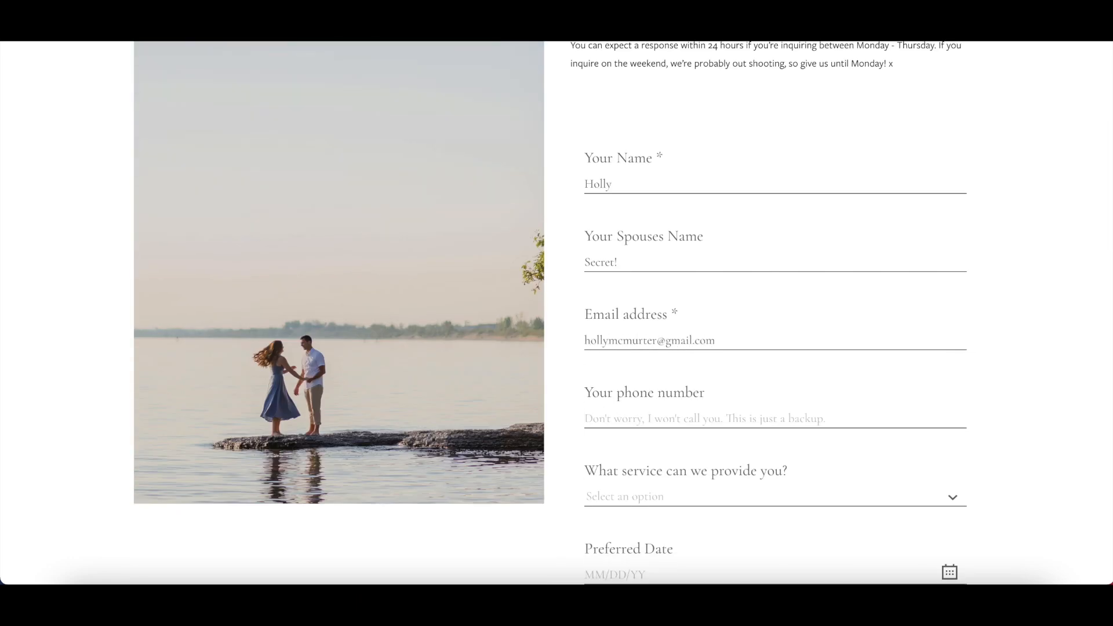
Choose Wedding, date 03/08/2023, location Prince Edward County, 200 guests and 10k budget
left_click(634, 423)
left_click(636, 325)
left_click(635, 324)
type("03/08/2023")
key("Tab")
type("Prince Edward County")
key("Tab")
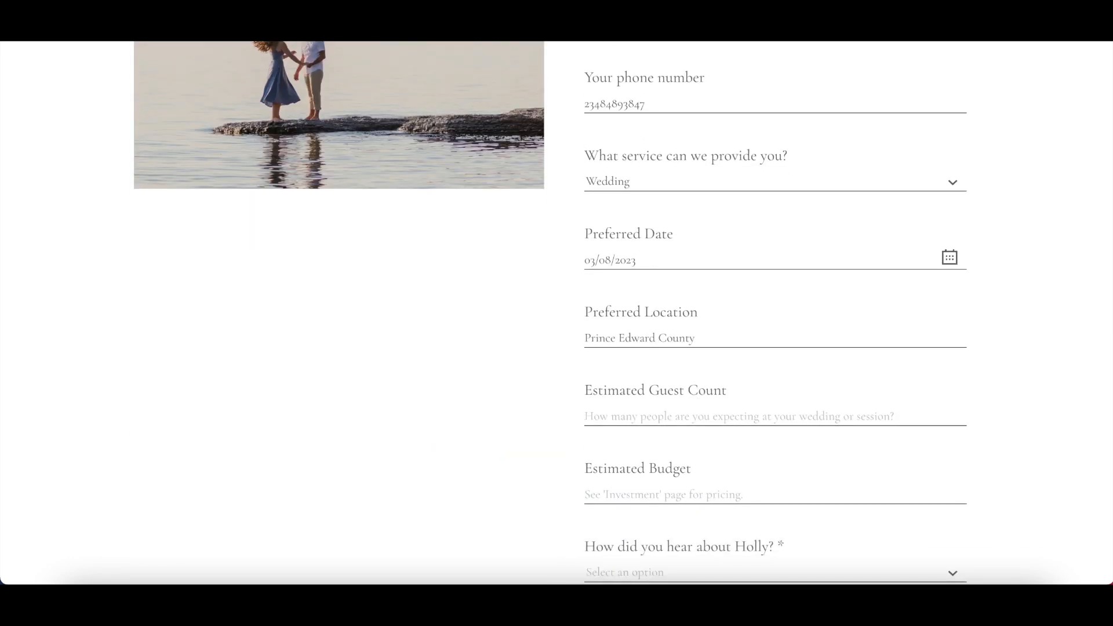
type("20010k")
Pick Google as referral source and enter 'Youtube, Honeybook & YOU WATCHING THIS!' as thankful items
scroll(643, 365, "down", 3)
left_click(644, 336)
left_click(643, 365)
left_click(643, 353)
type("Youtube, Honeybook & YOU WATCHING THIS!")
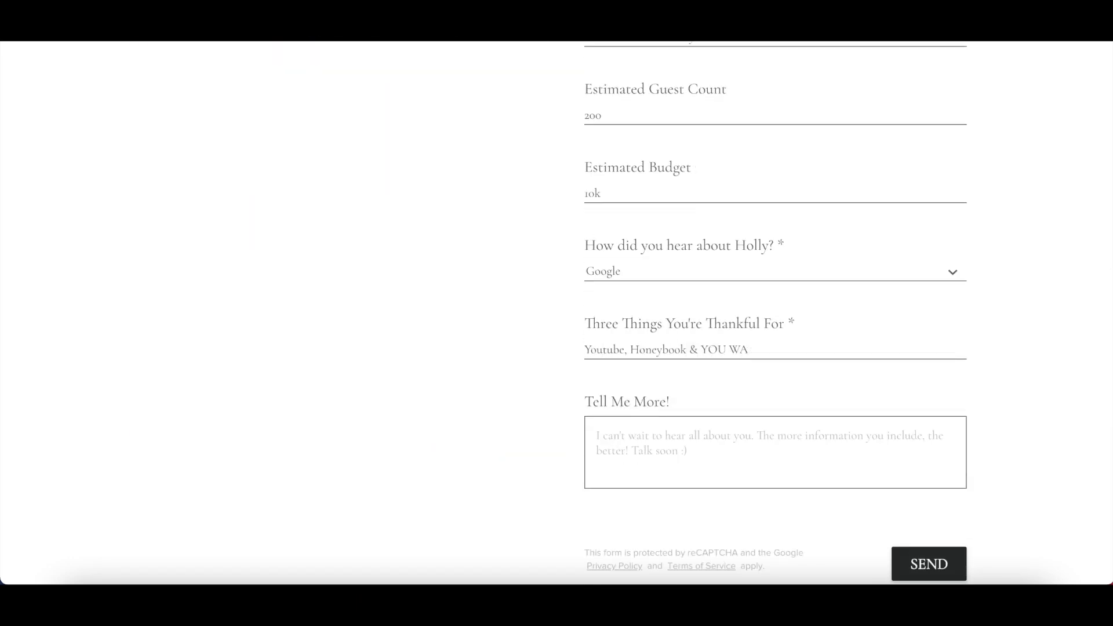
left_click(625, 409)
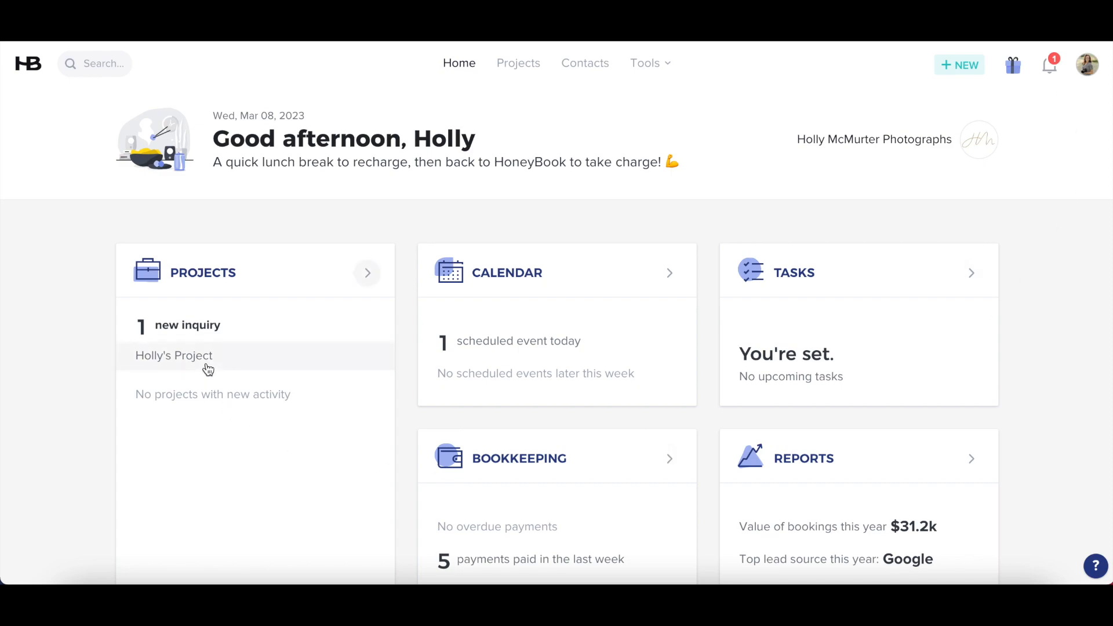
Open the new Mar 08, 2023 Wedding inquiry project and review its form answers
left_click(272, 369)
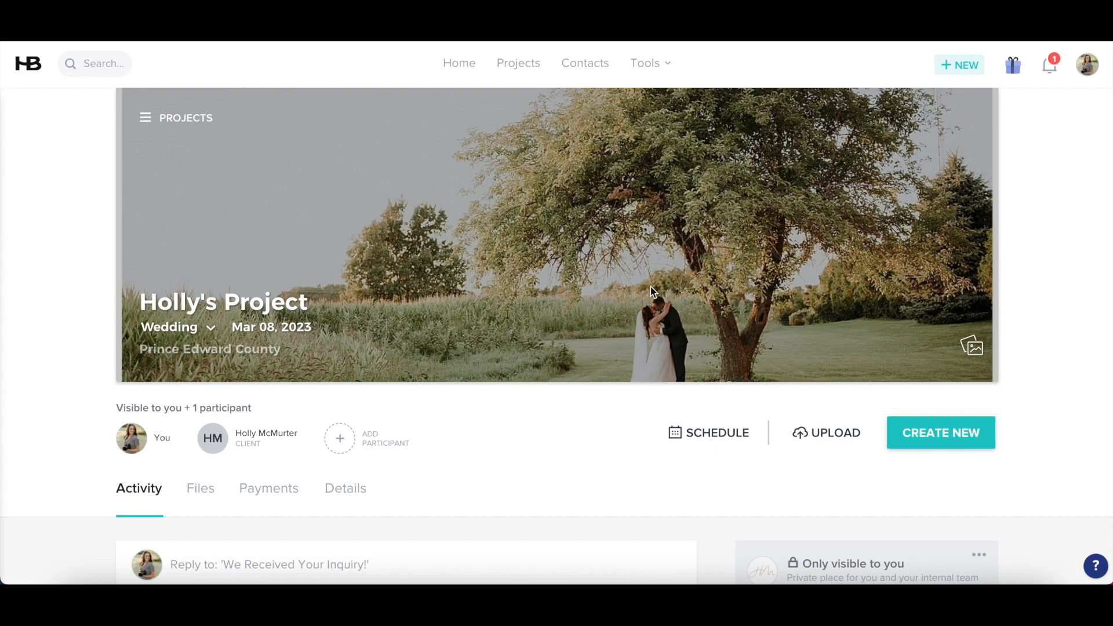
scroll(474, 450, "down", 1)
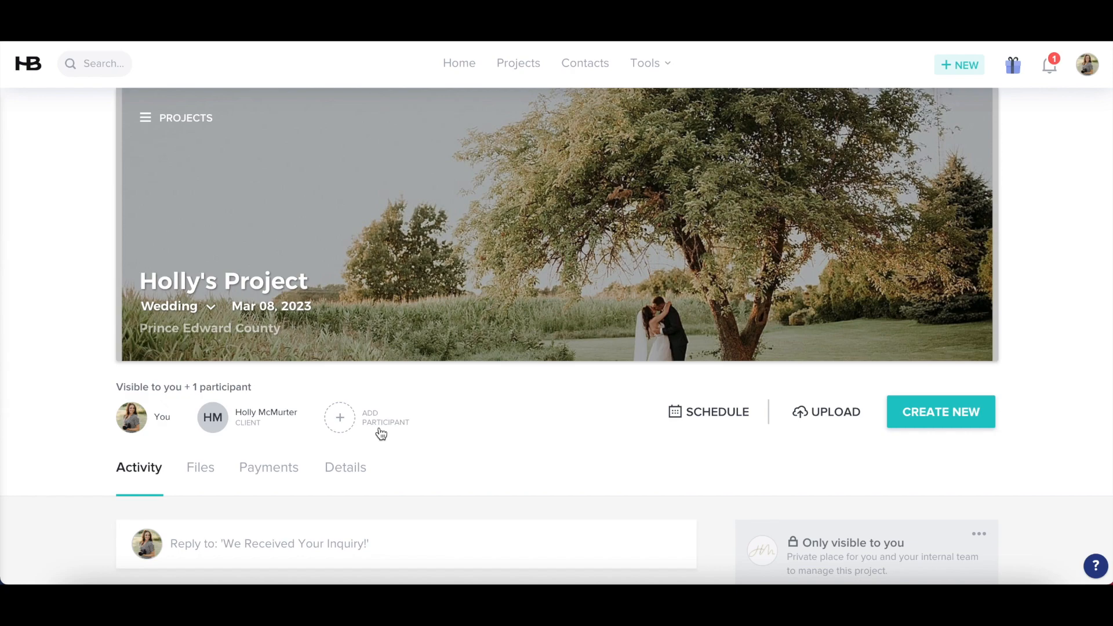
scroll(381, 434, "up", 1)
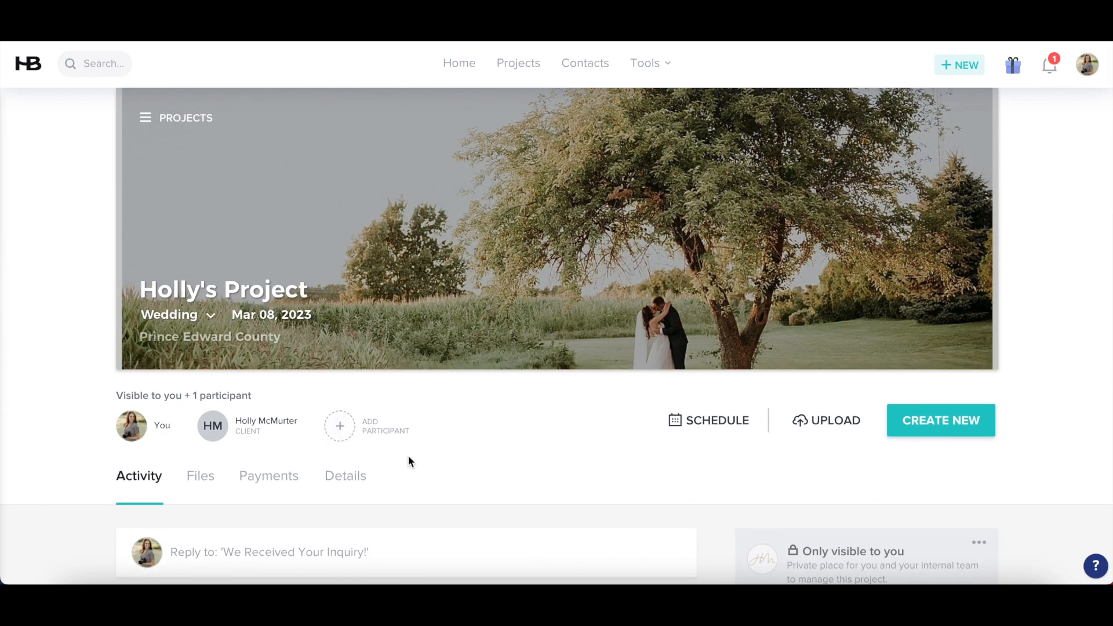
scroll(408, 455, "down", 10)
scroll(393, 408, "up", 2)
scroll(394, 408, "up", 1)
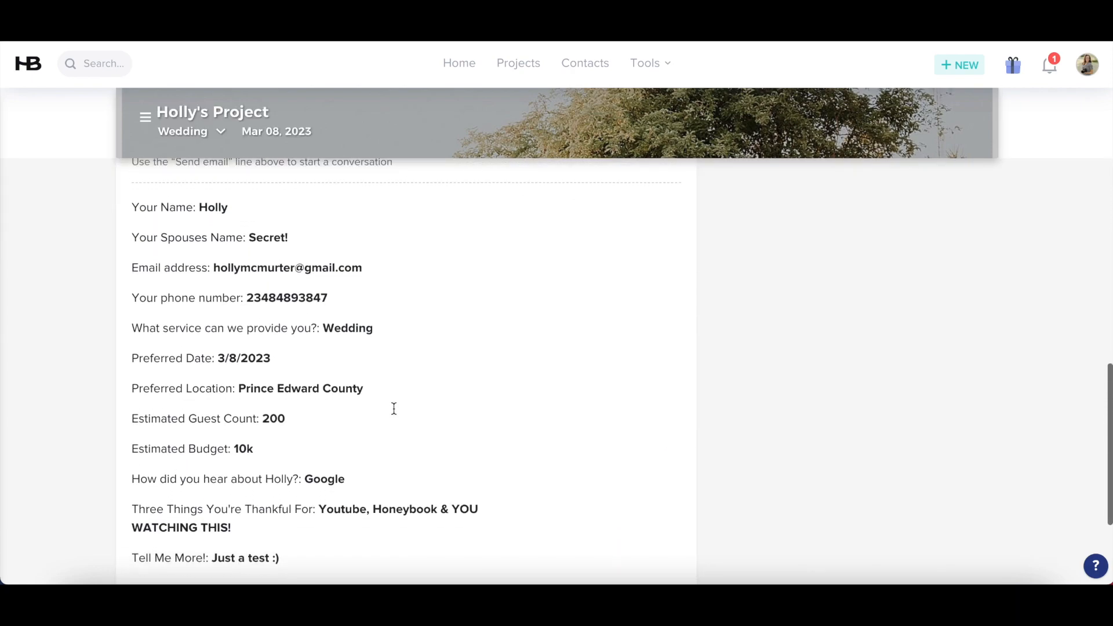
scroll(393, 407, "down", 1)
scroll(393, 410, "up", 6)
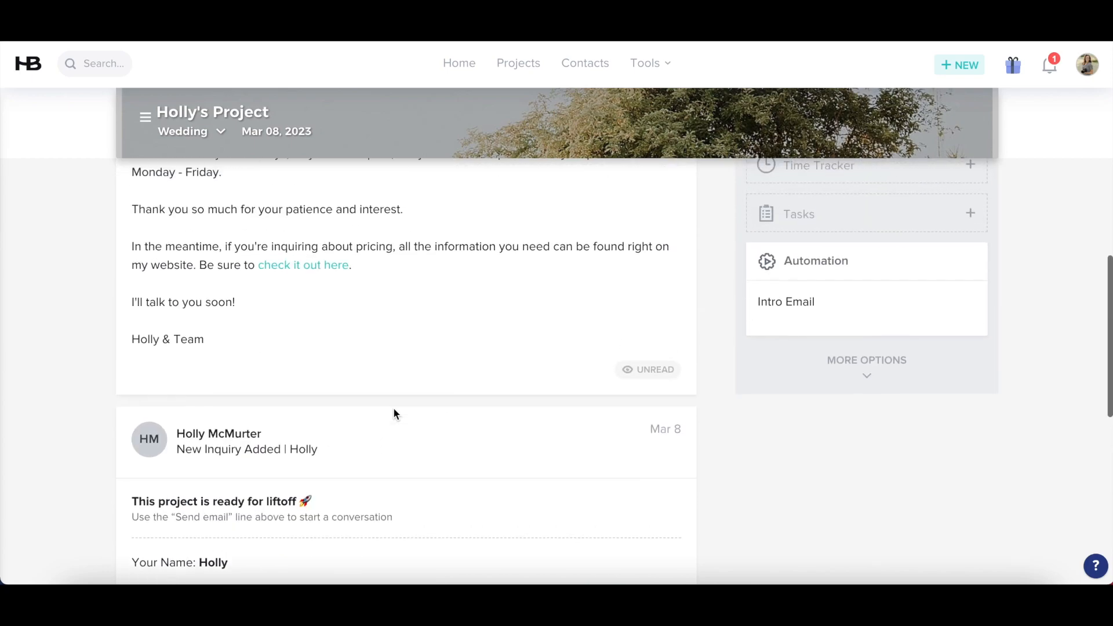
scroll(393, 408, "up", 3)
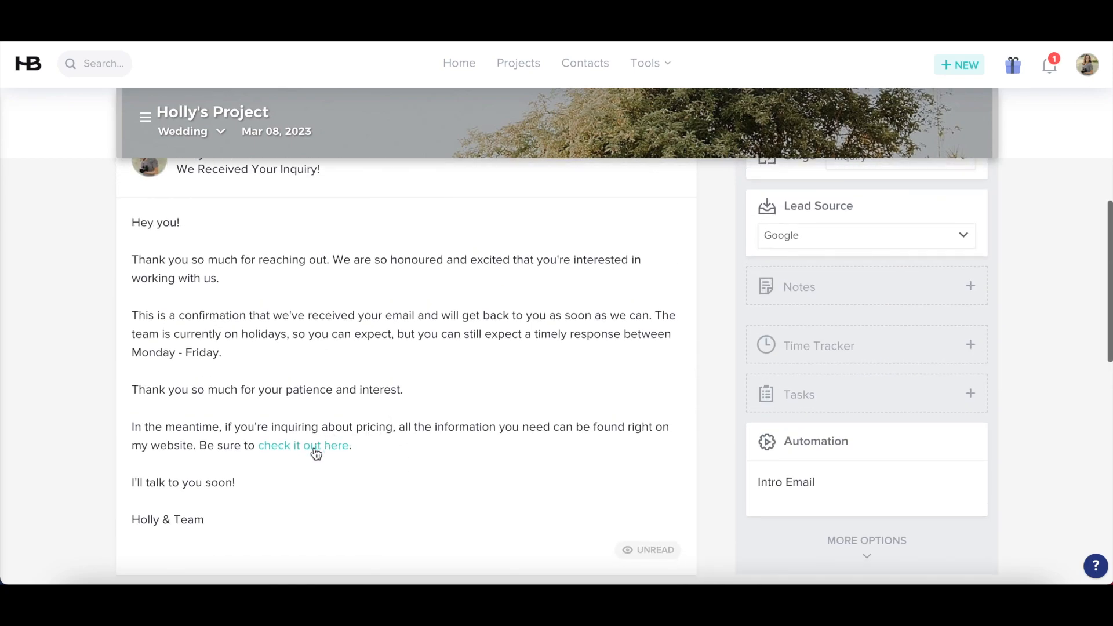
scroll(292, 496, "up", 1)
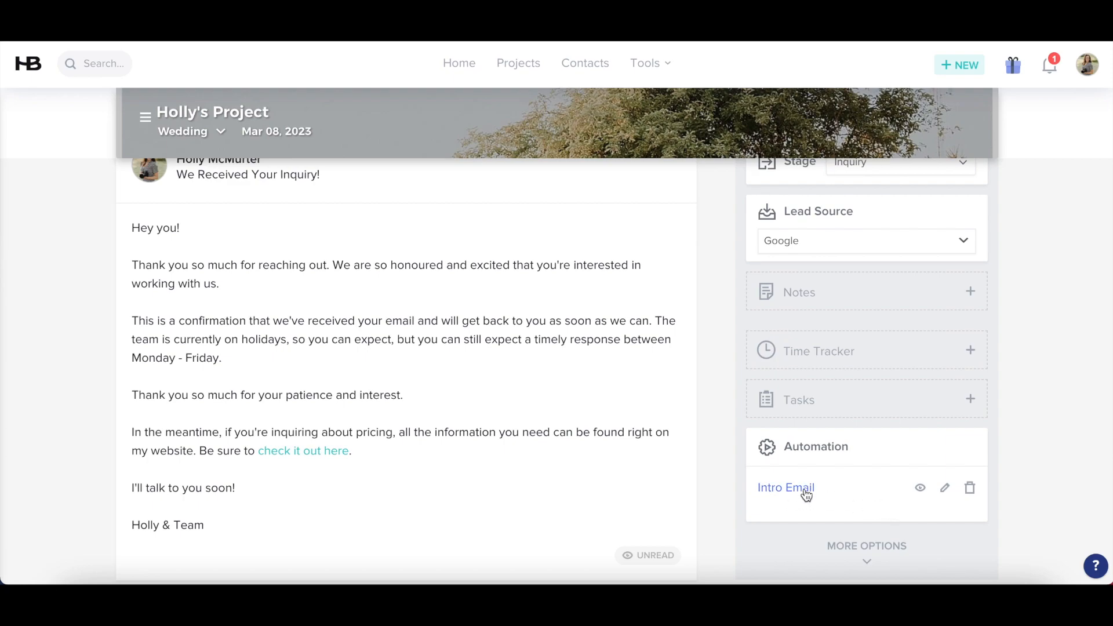
scroll(587, 414, "up", 5)
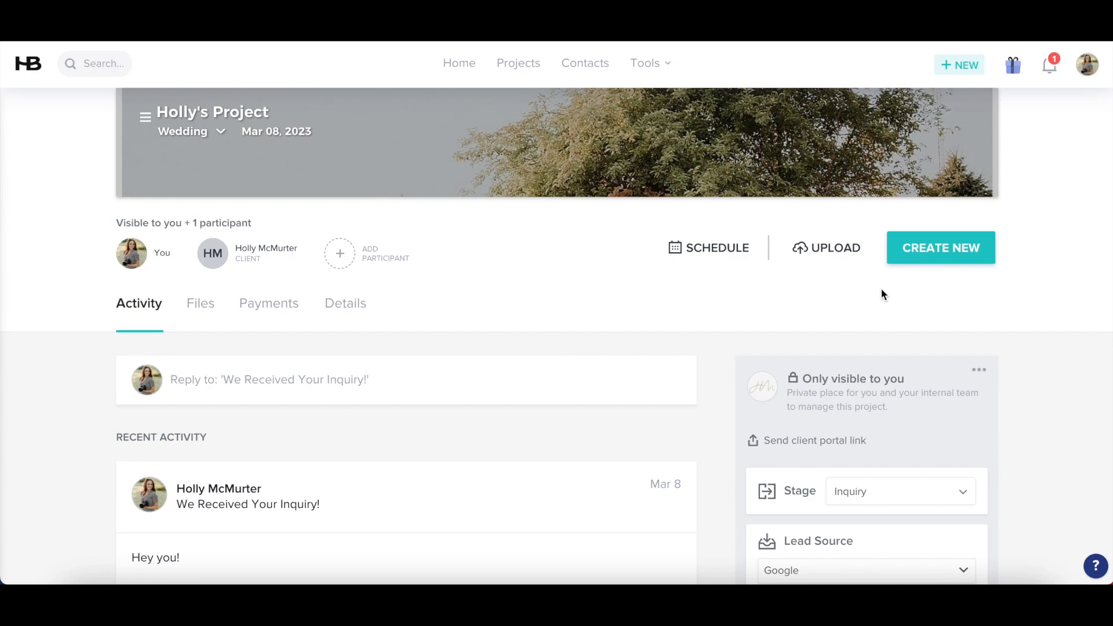
Create a new brochure for the project from the 2023 Wedding Brochure template
left_click(936, 264)
scroll(897, 365, "down", 3)
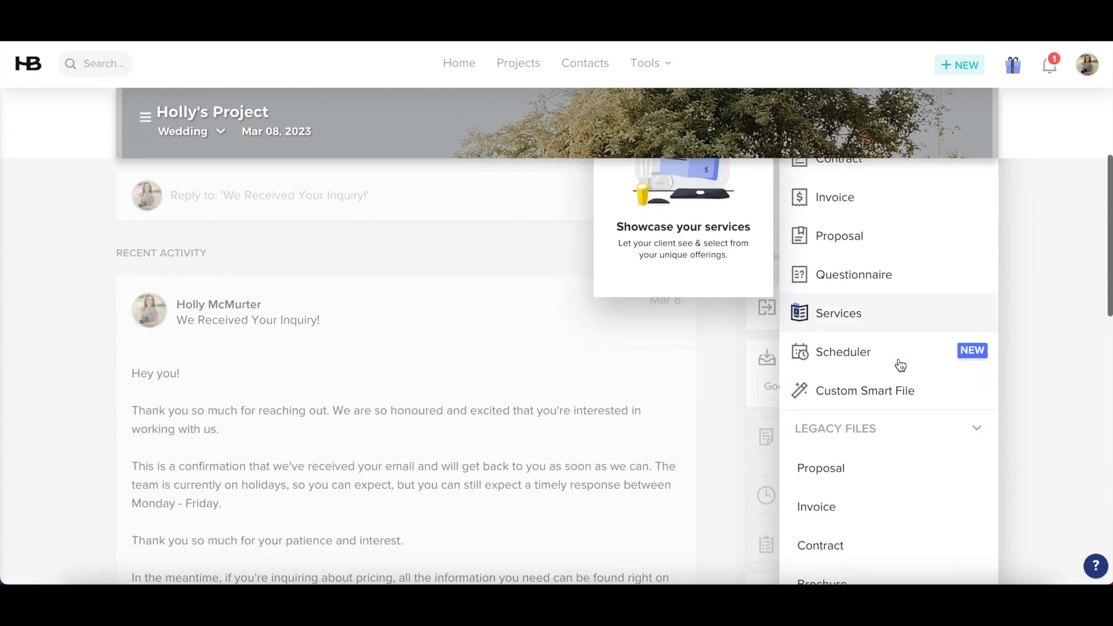
scroll(900, 365, "down", 3)
left_click(830, 465)
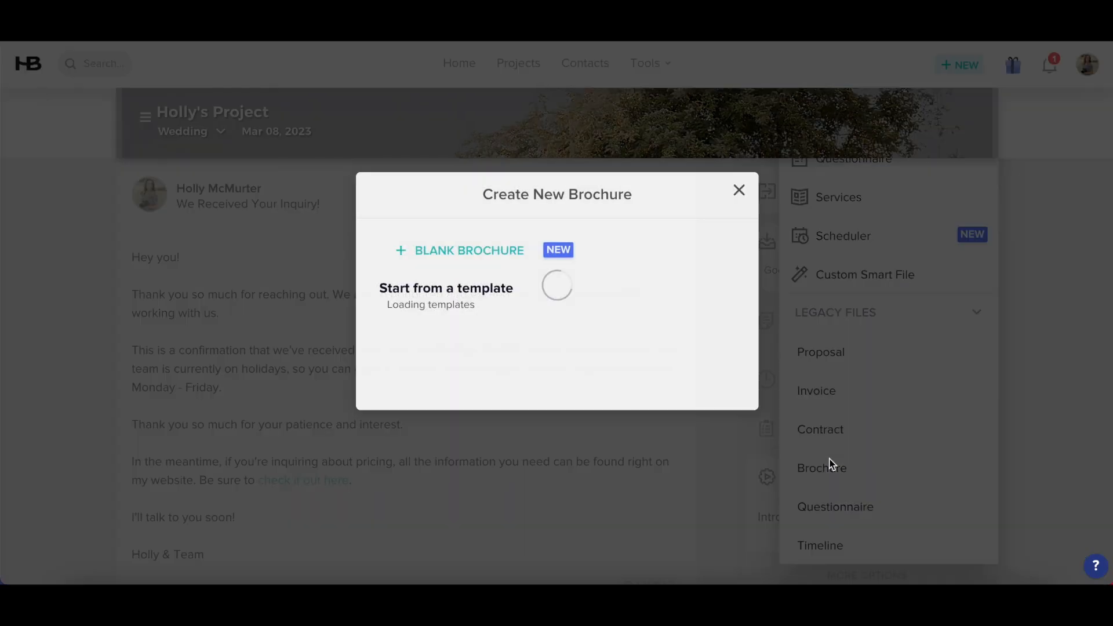
scroll(452, 464, "down", 2)
left_click(452, 461)
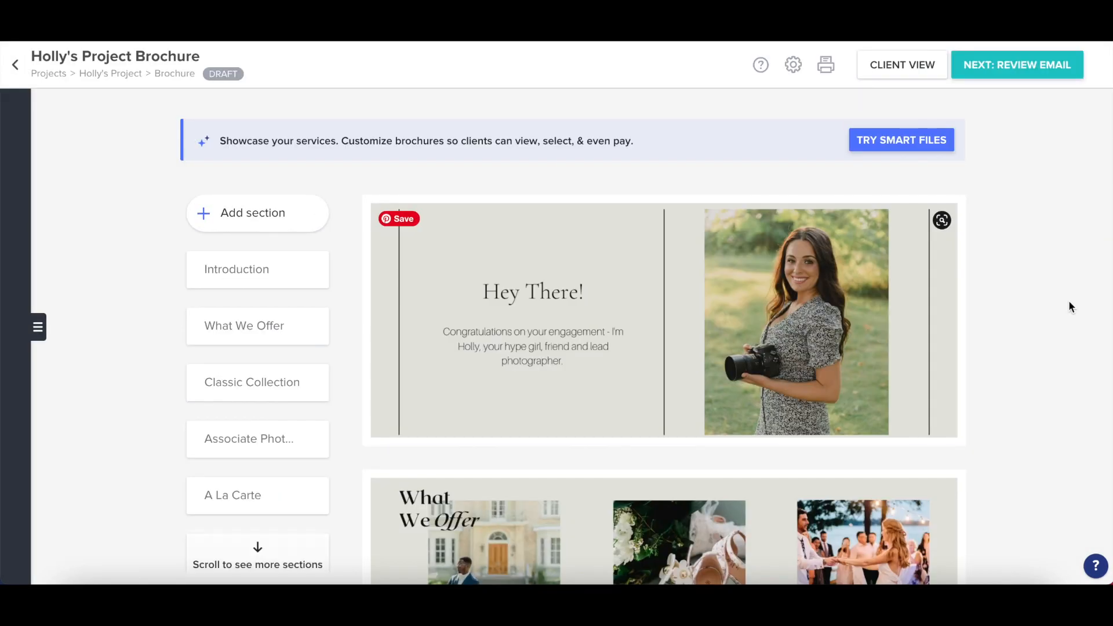
scroll(1068, 301, "down", 1)
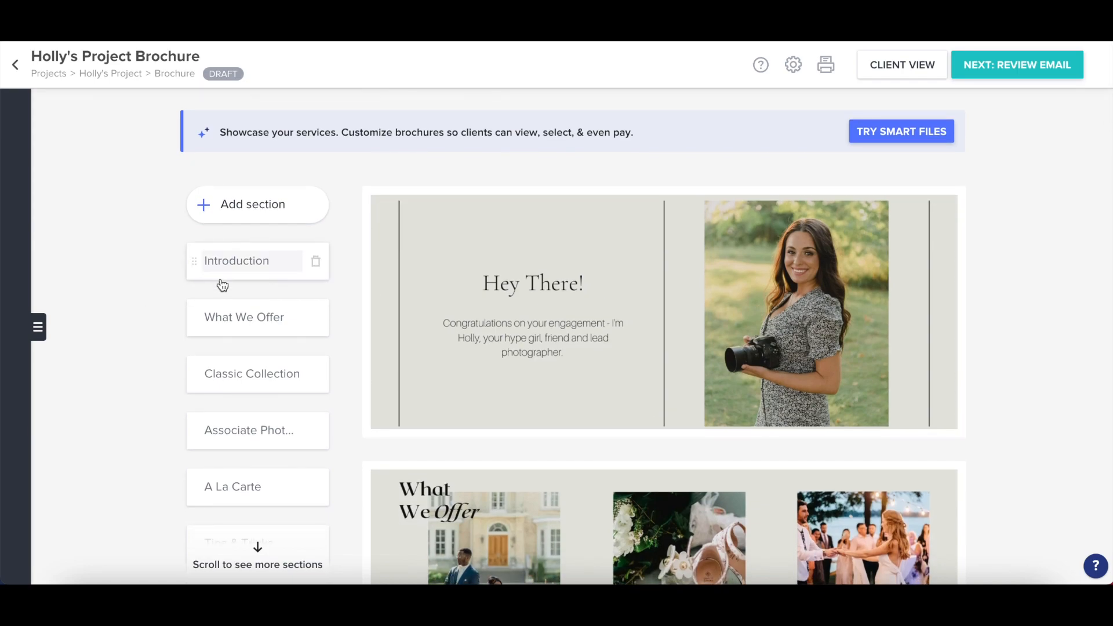
scroll(224, 394, "down", 5)
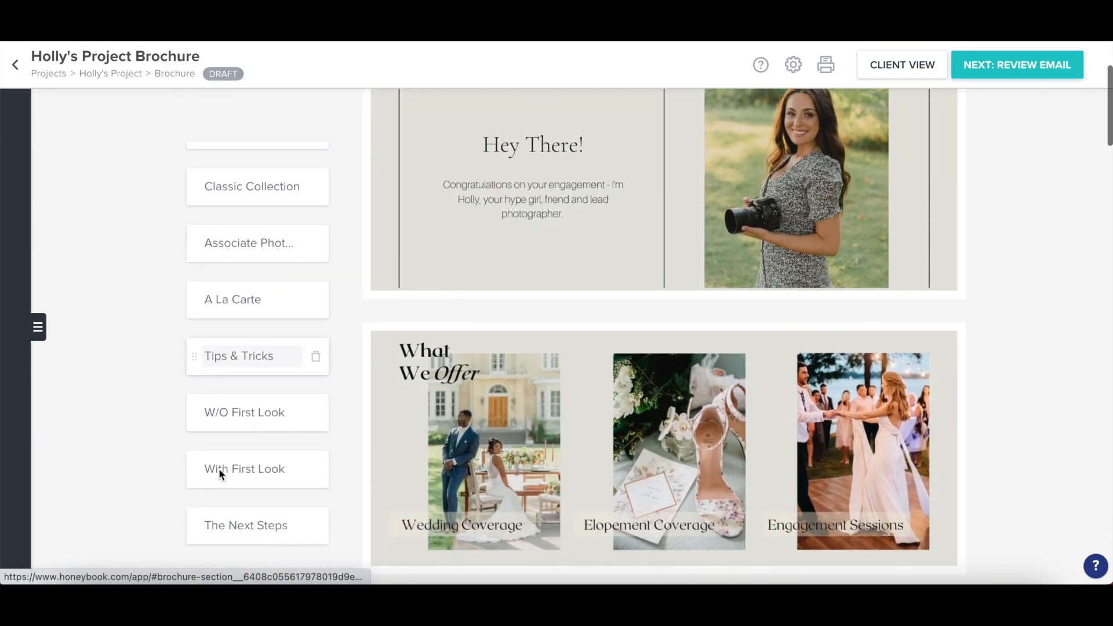
scroll(226, 464, "up", 5)
scroll(227, 462, "up", 2)
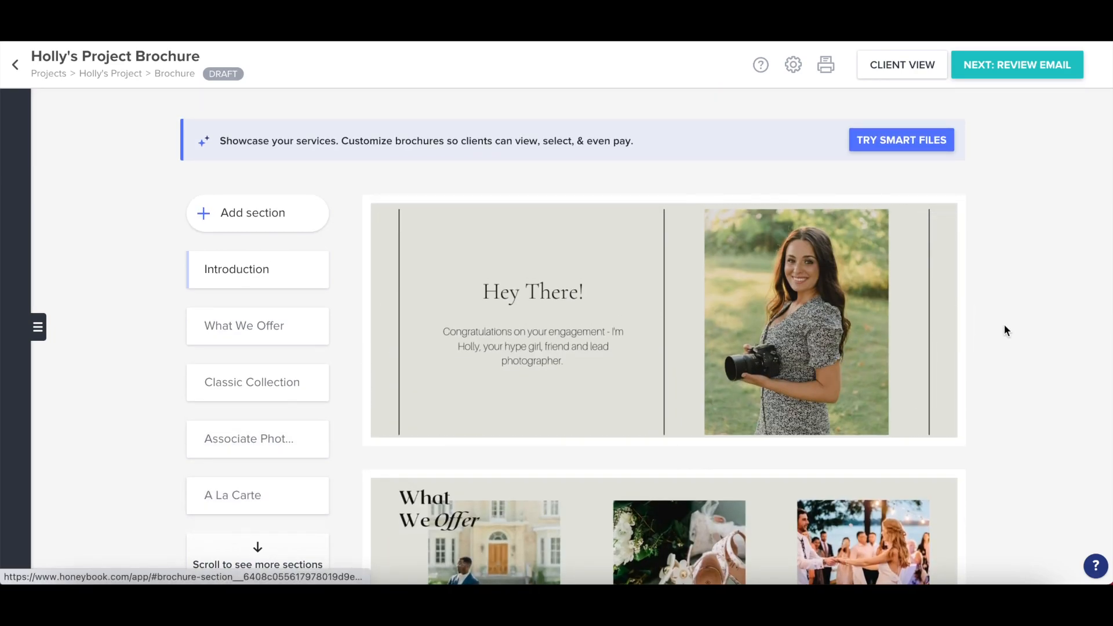
scroll(1003, 324, "down", 1)
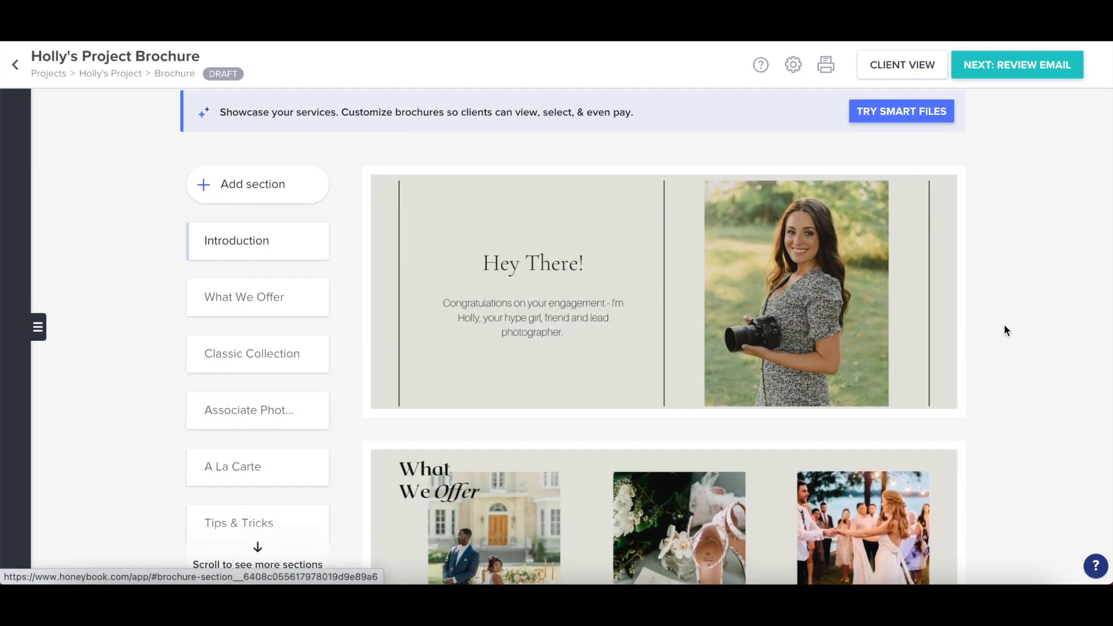
scroll(1020, 294, "down", 5)
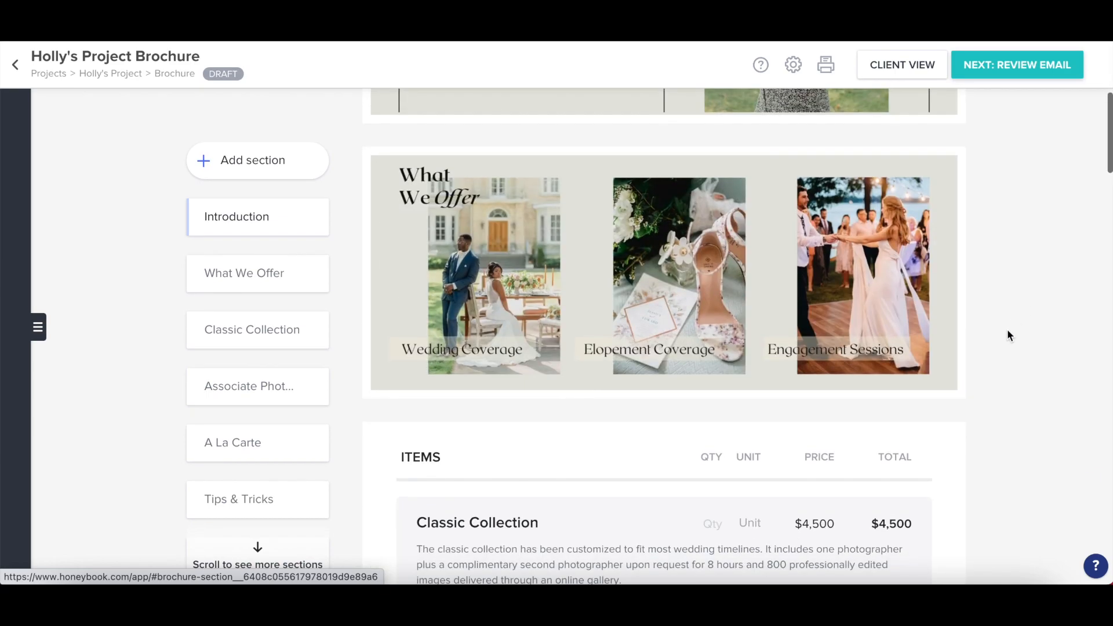
scroll(1007, 335, "down", 1)
scroll(1027, 269, "down", 3)
scroll(1028, 270, "down", 2)
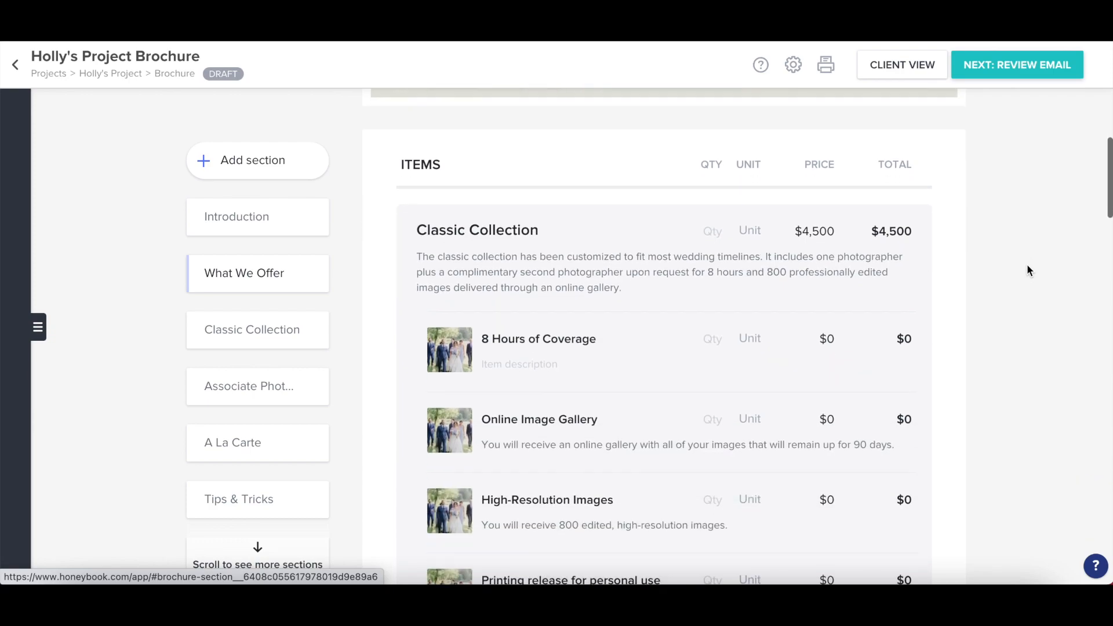
scroll(838, 320, "down", 8)
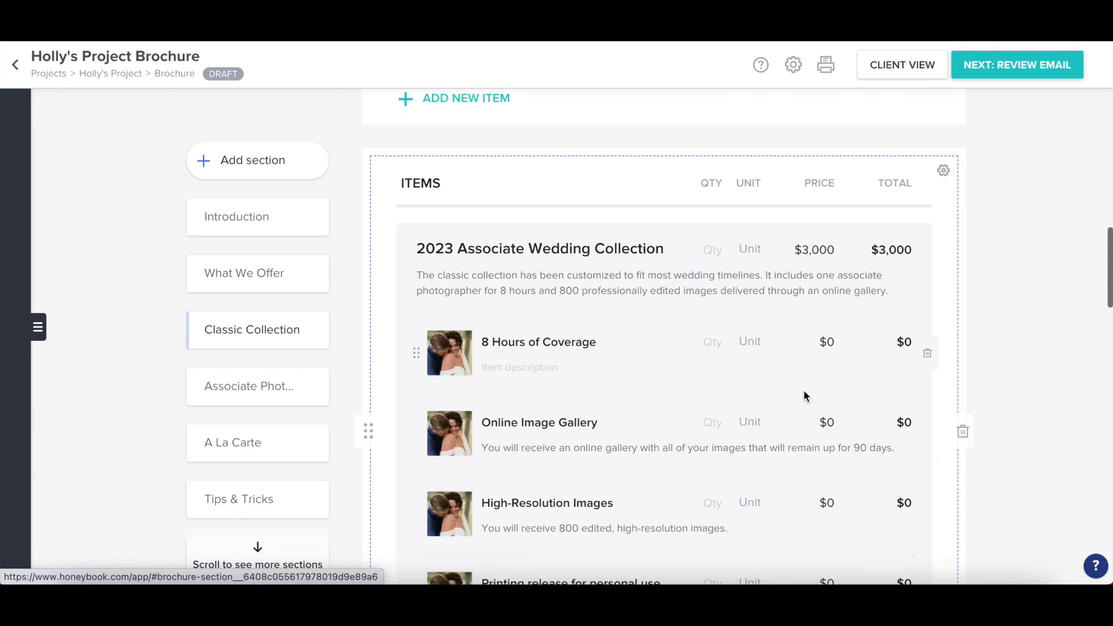
scroll(803, 394, "down", 9)
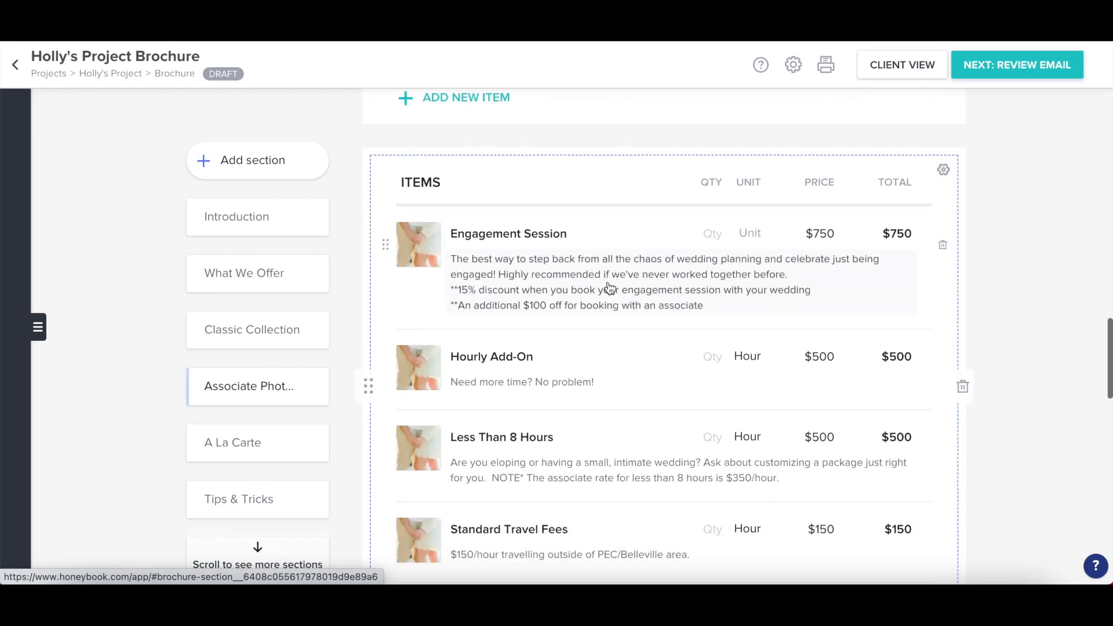
scroll(626, 523, "down", 3)
scroll(627, 519, "down", 4)
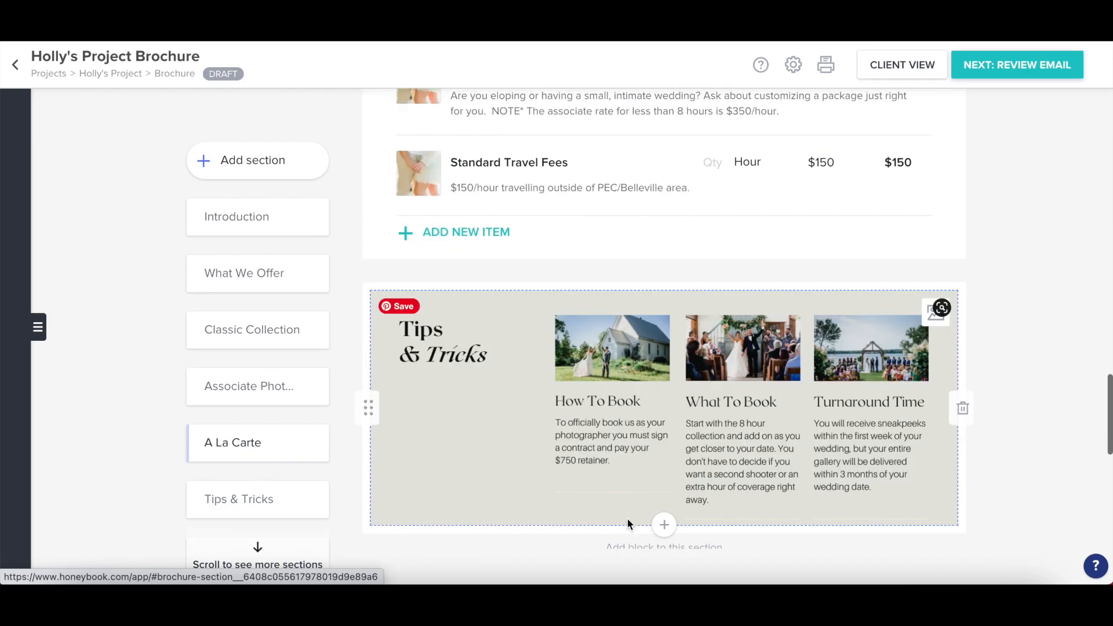
scroll(655, 357, "down", 3)
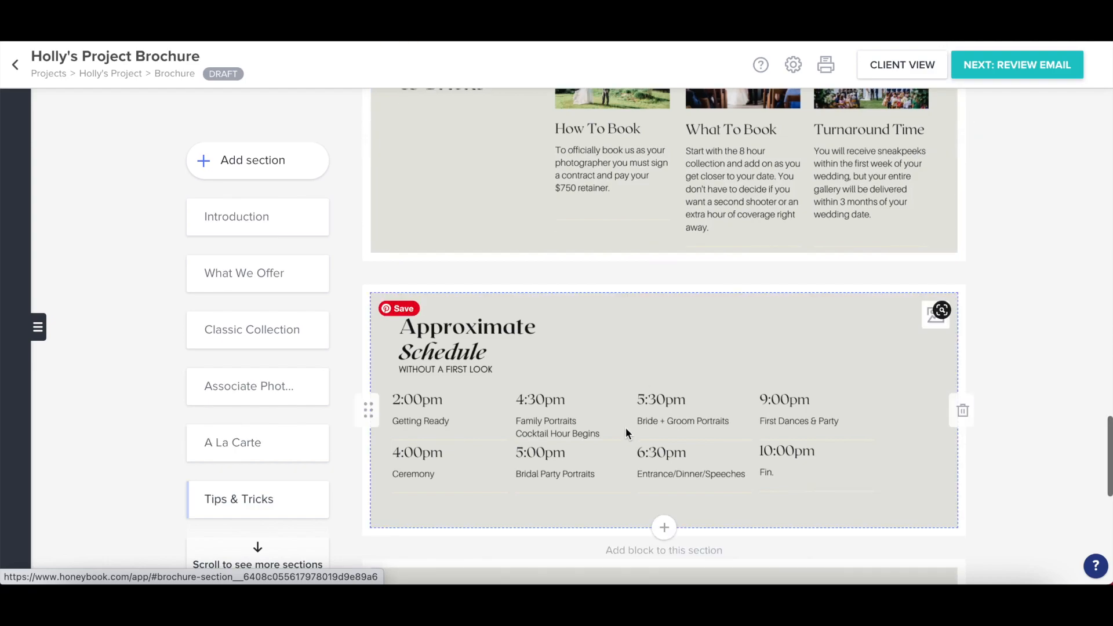
scroll(626, 429, "down", 8)
scroll(625, 430, "down", 1)
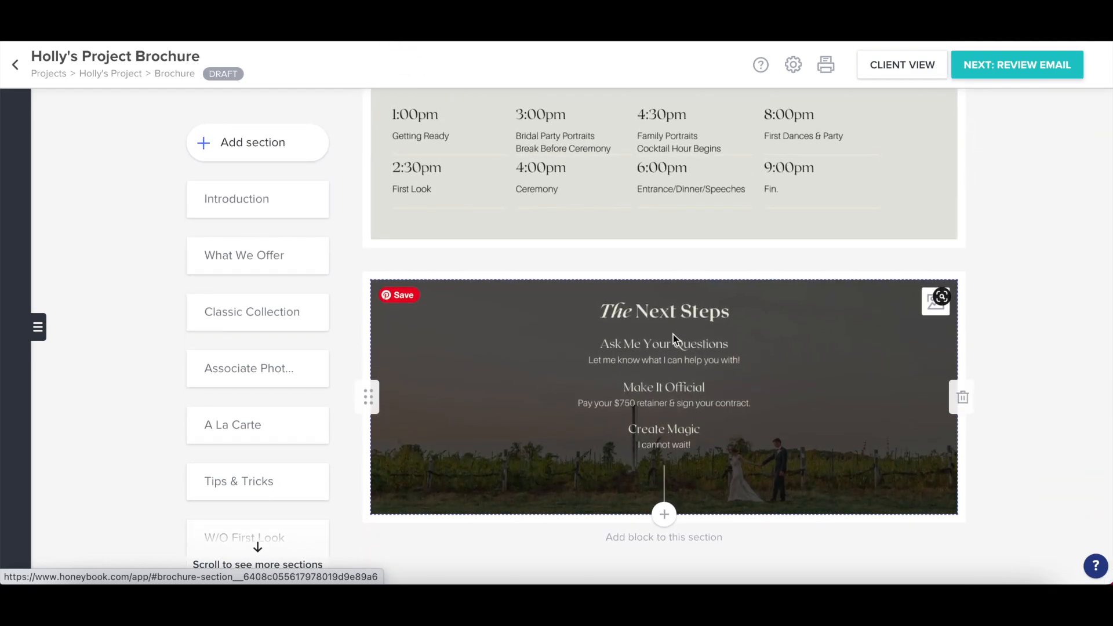
Fill the brochure email from the WEDDING INQUIRY 2021 template and send it to the client
left_click(990, 67)
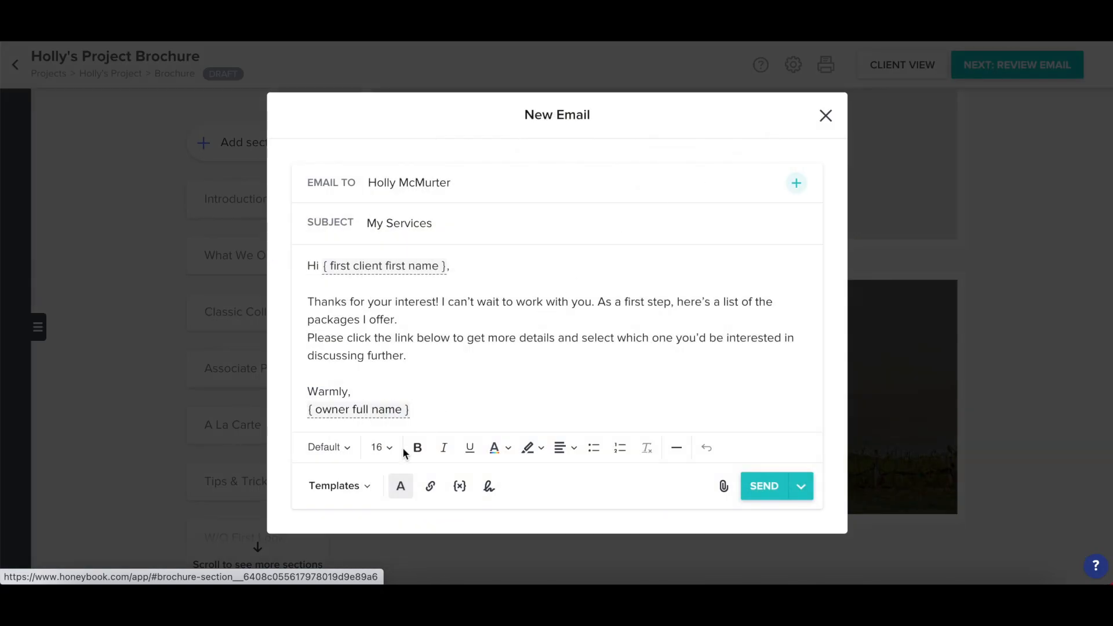
left_click(356, 489)
scroll(410, 354, "down", 5)
scroll(410, 354, "down", 10)
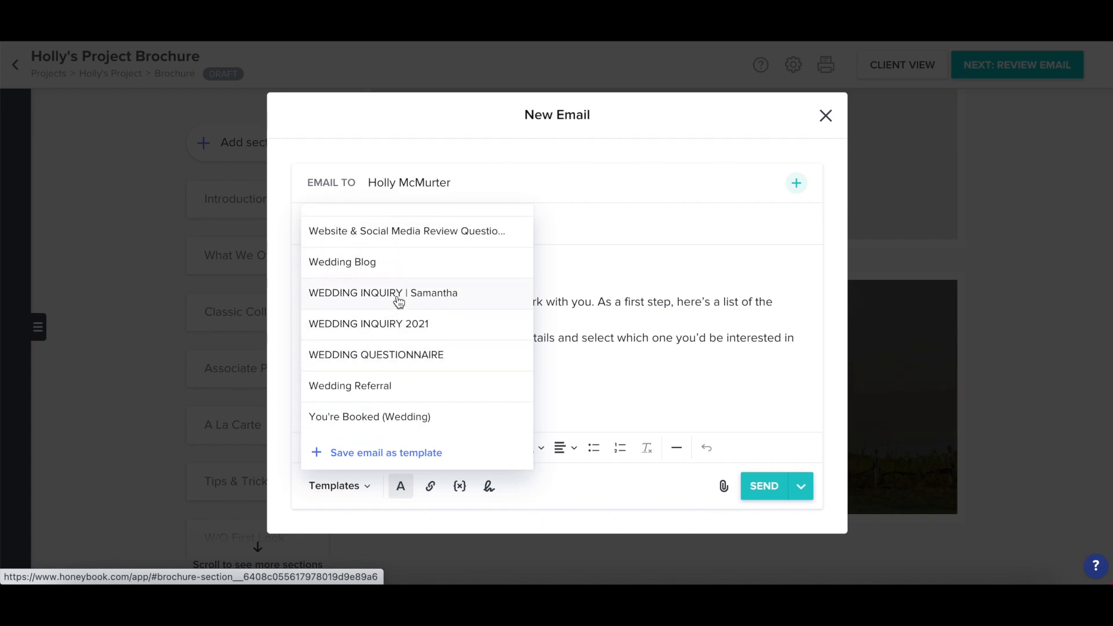
left_click(434, 328)
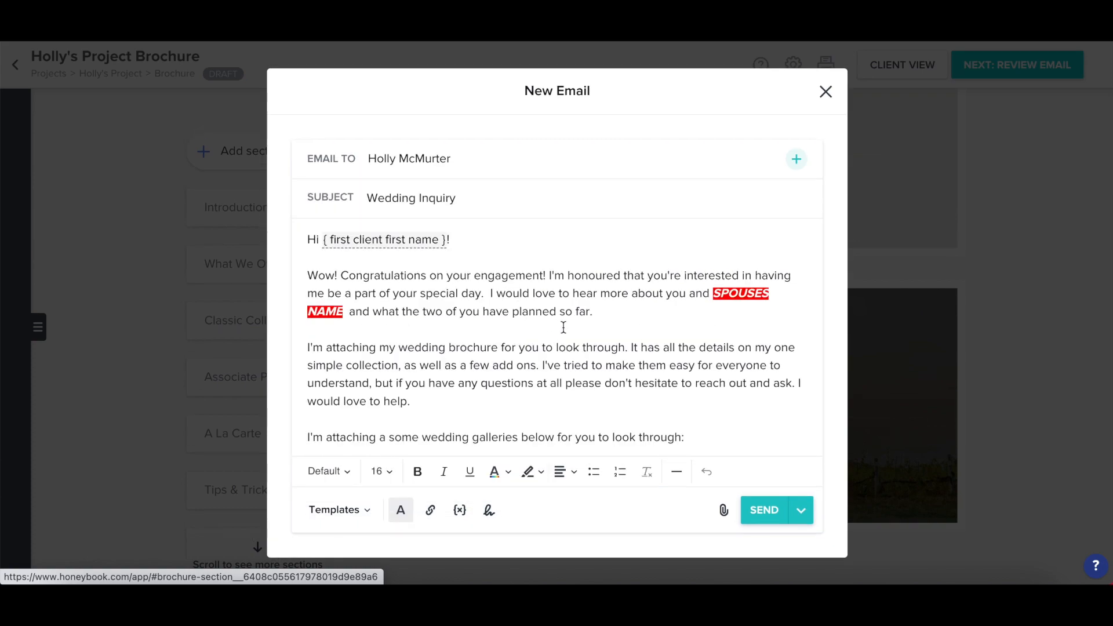
scroll(563, 327, "down", 3)
scroll(563, 327, "down", 5)
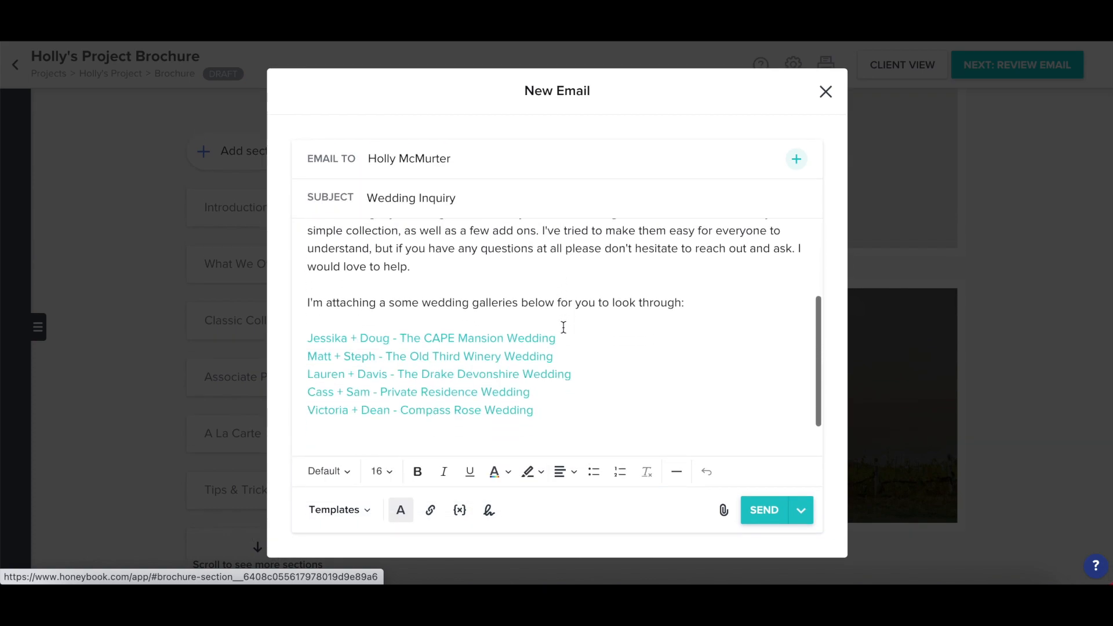
scroll(564, 327, "up", 8)
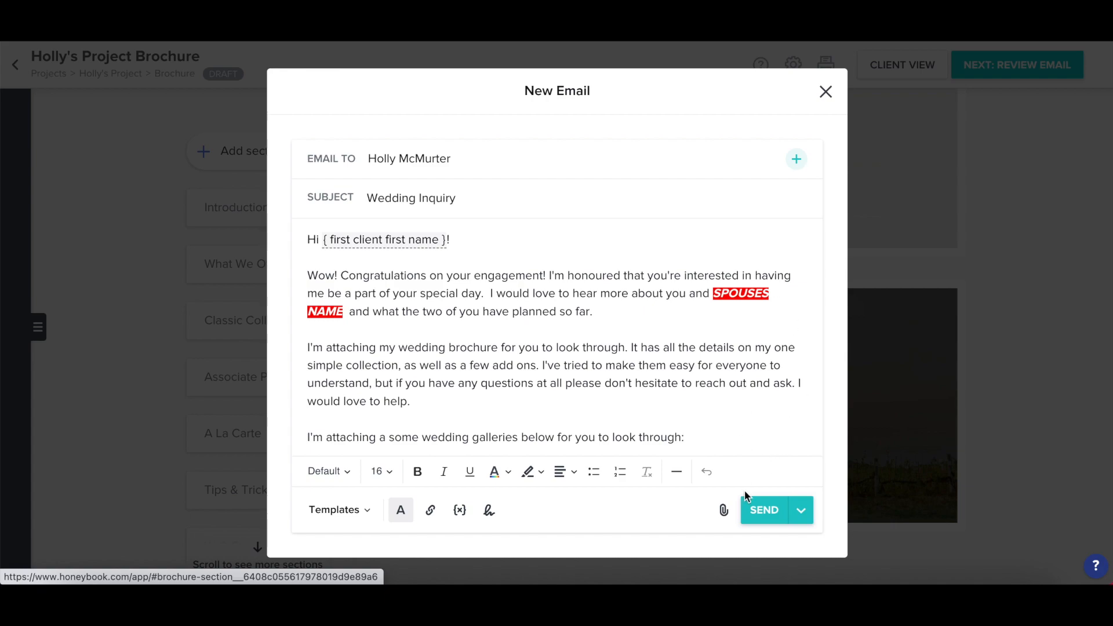
left_click(753, 510)
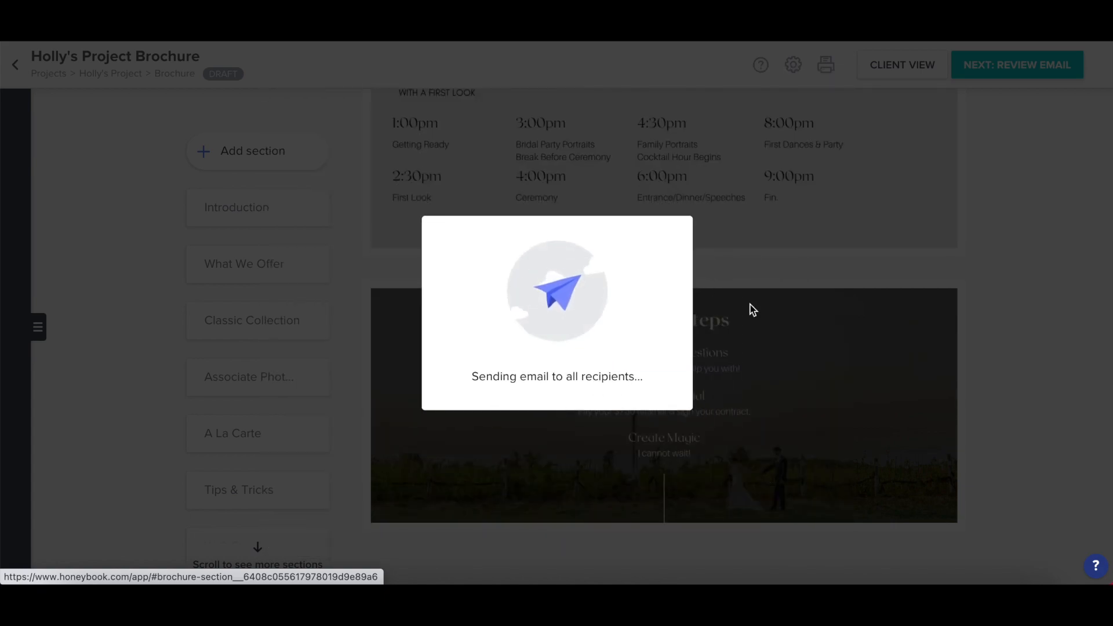
Scroll the project activity feed to check the sent Wedding Inquiry email with the brochure
scroll(201, 314, "down", 4)
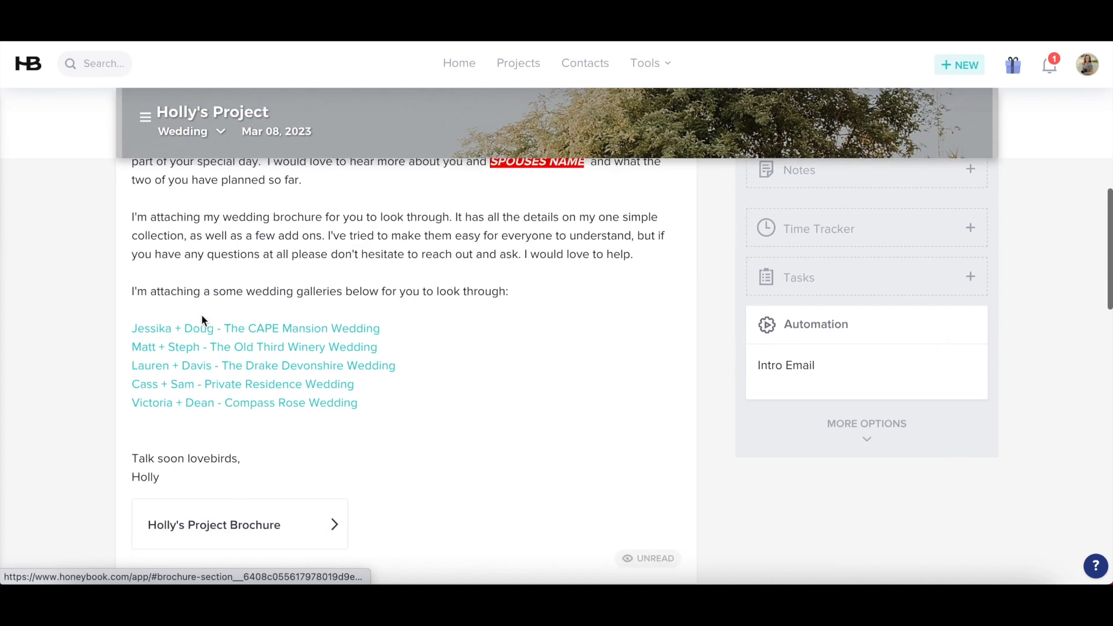
scroll(454, 412, "up", 1)
scroll(458, 417, "down", 2)
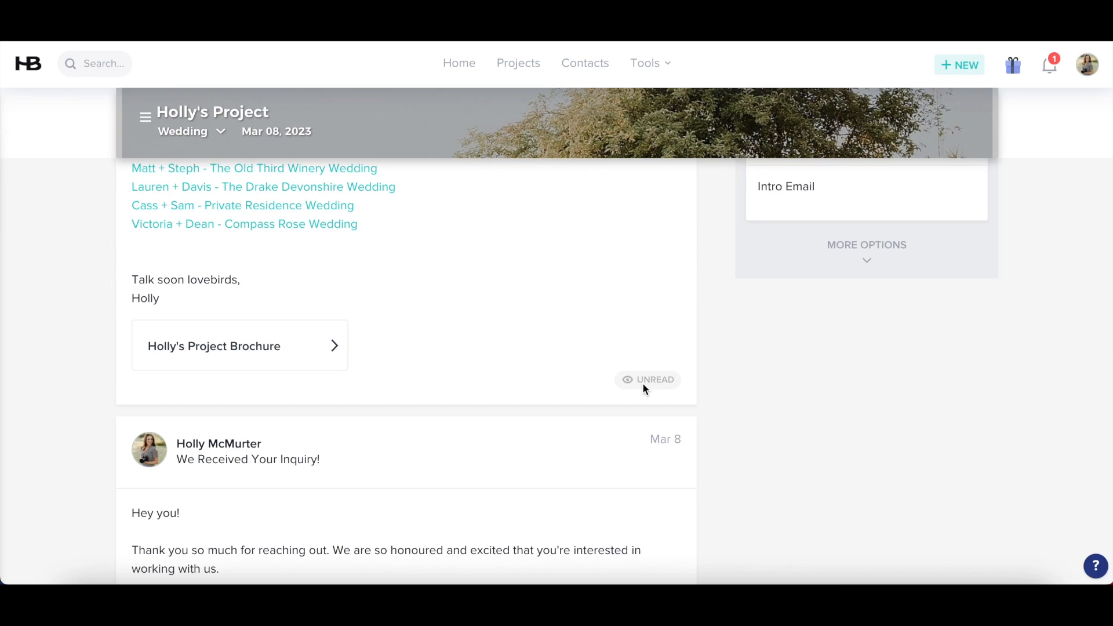
scroll(623, 322, "up", 7)
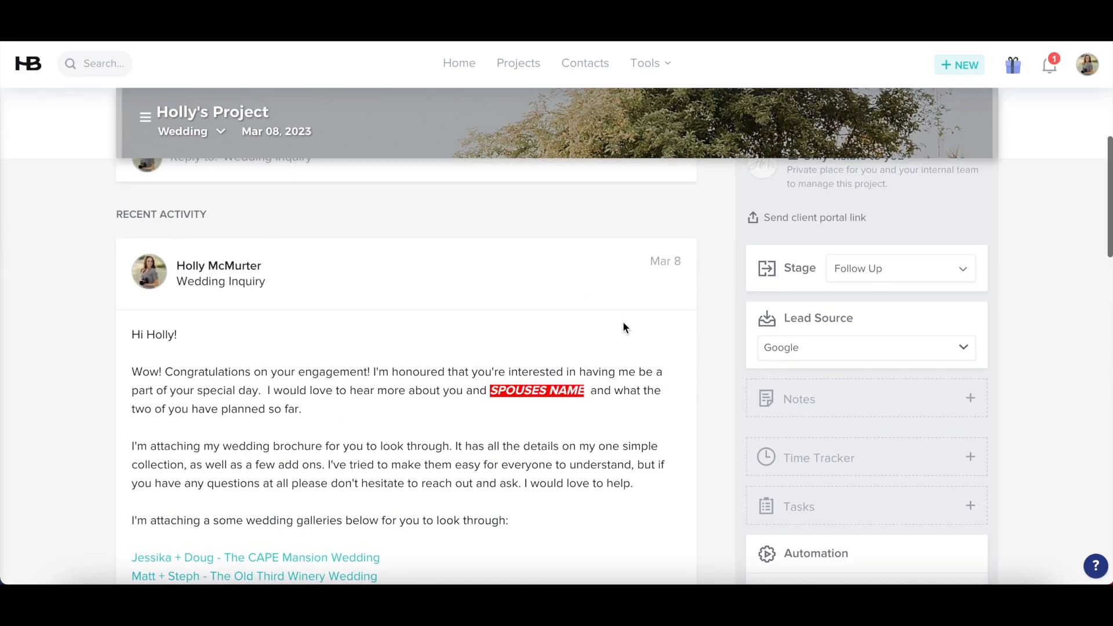
scroll(623, 321, "up", 2)
scroll(474, 354, "down", 4)
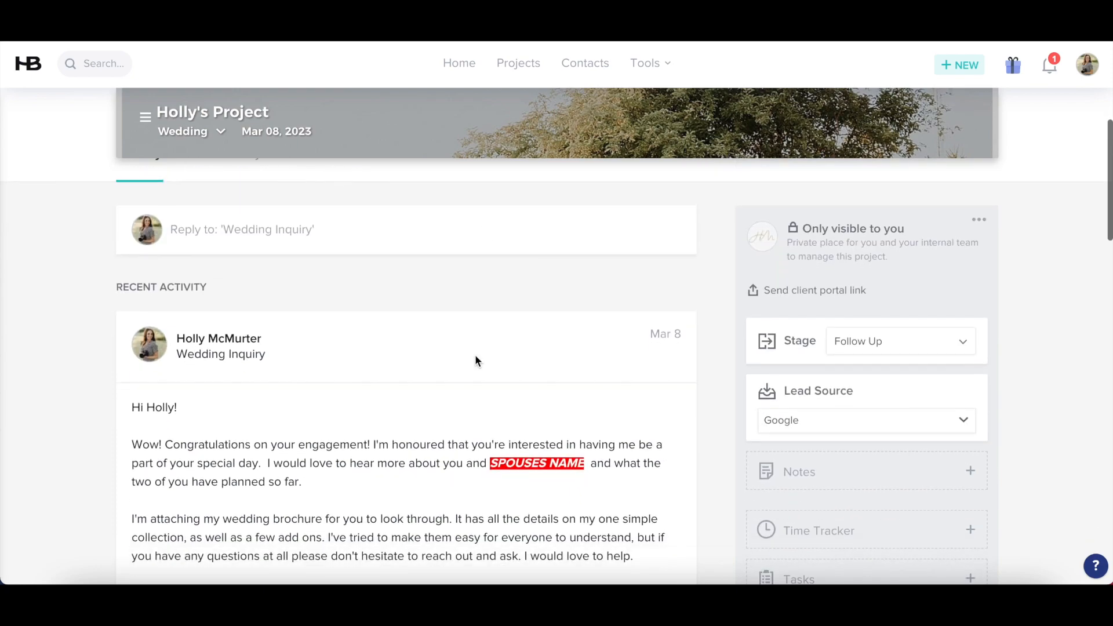
scroll(475, 360, "up", 3)
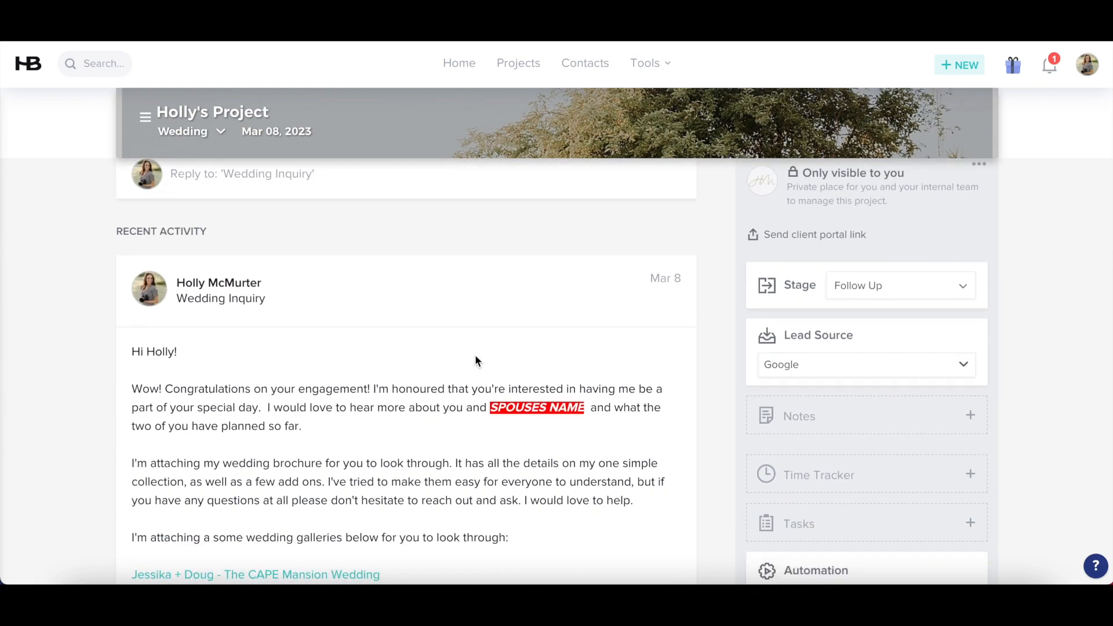
scroll(475, 360, "down", 3)
scroll(474, 360, "up", 6)
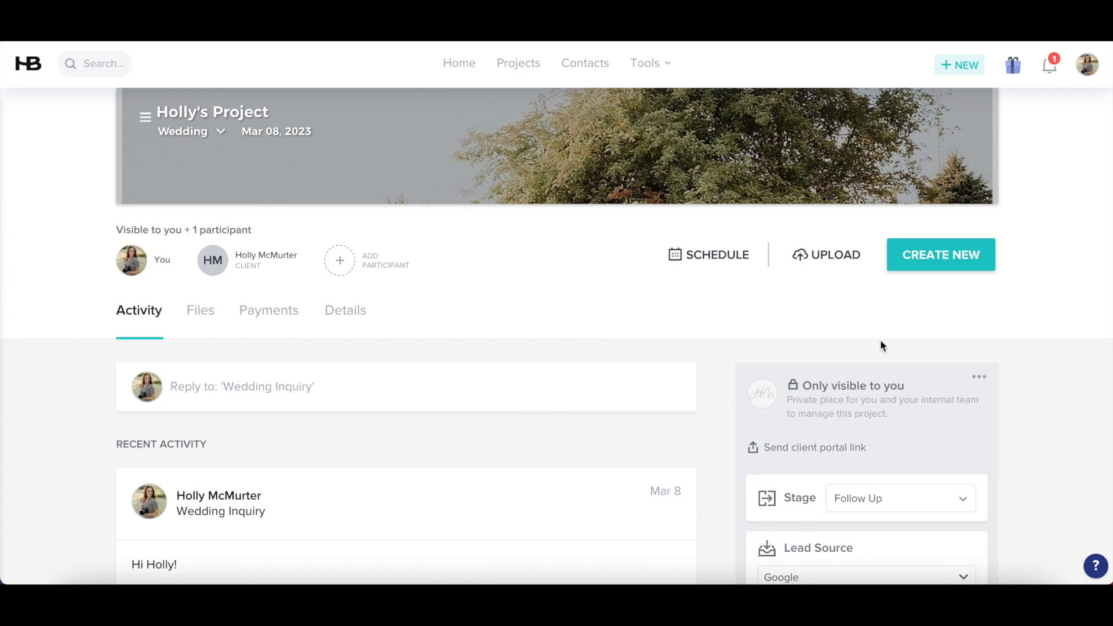
Create a new proposal for the project from the 2022 Wedding Proposal template
left_click(919, 266)
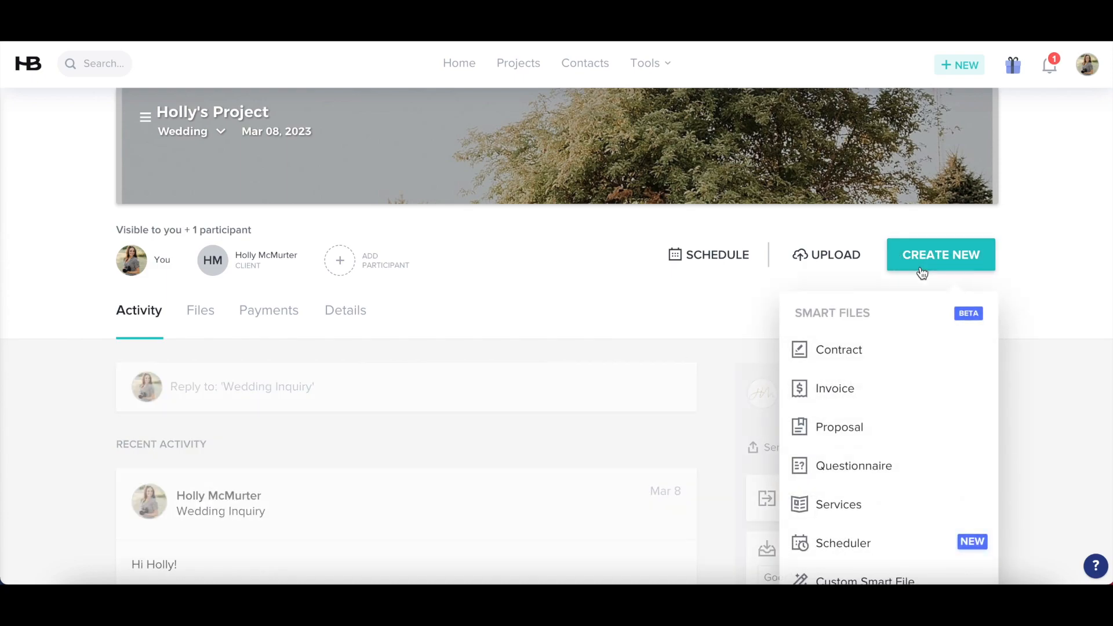
scroll(902, 340, "down", 1)
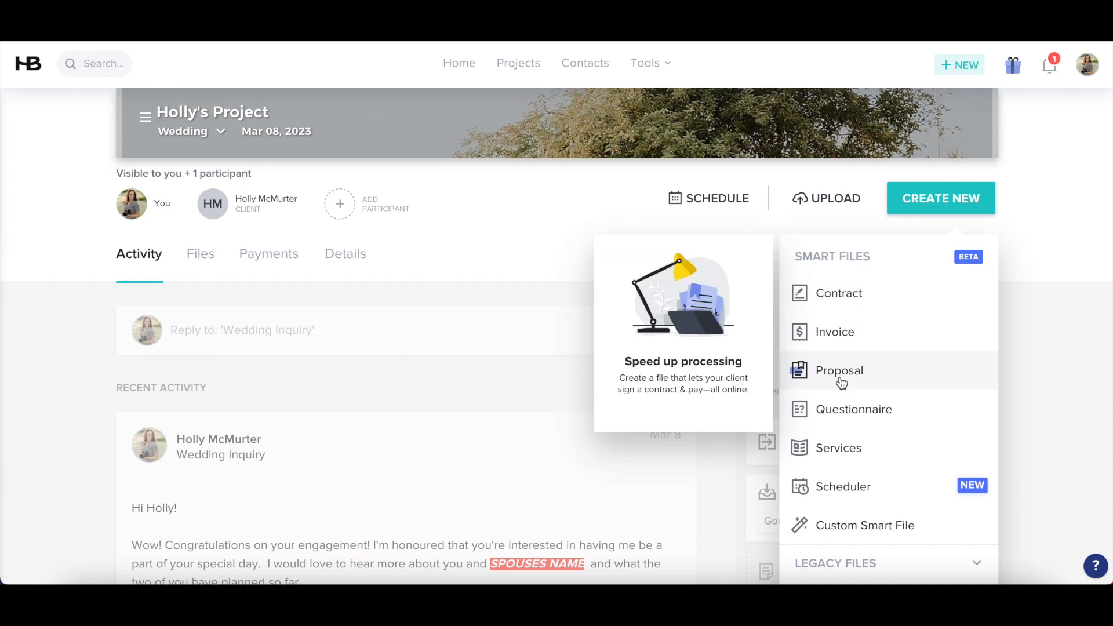
left_click(843, 372)
left_click(472, 378)
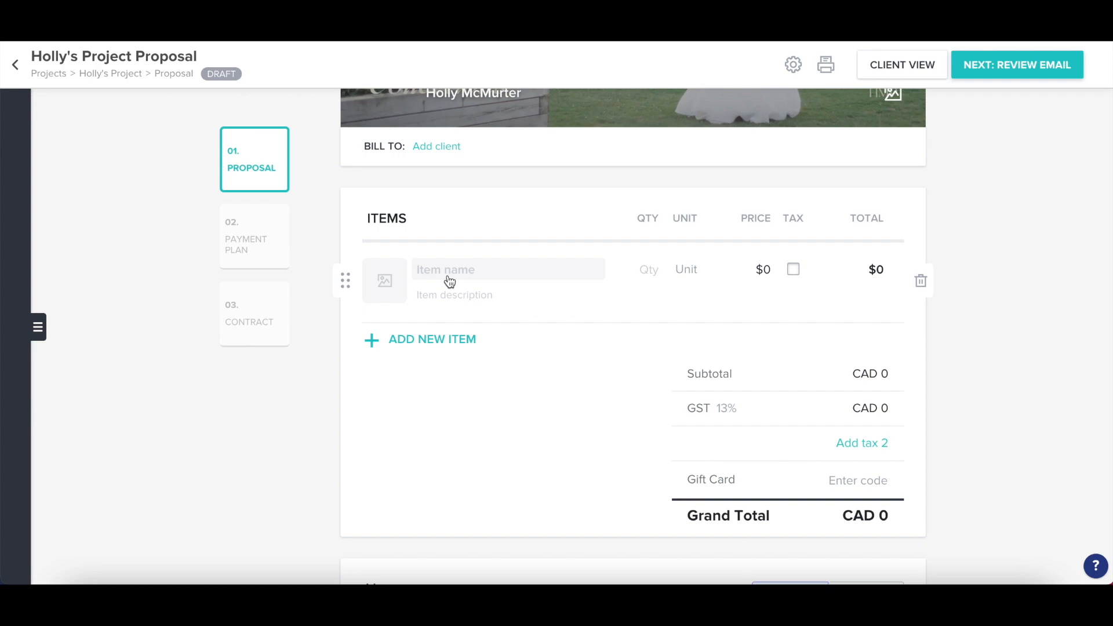
left_click(450, 280)
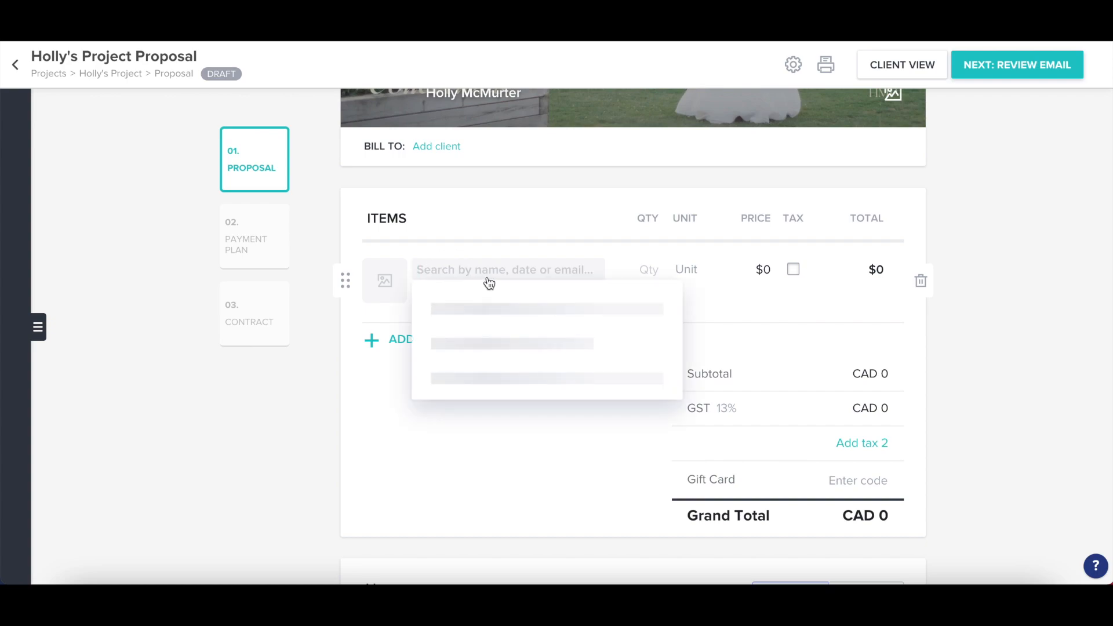
type("classic")
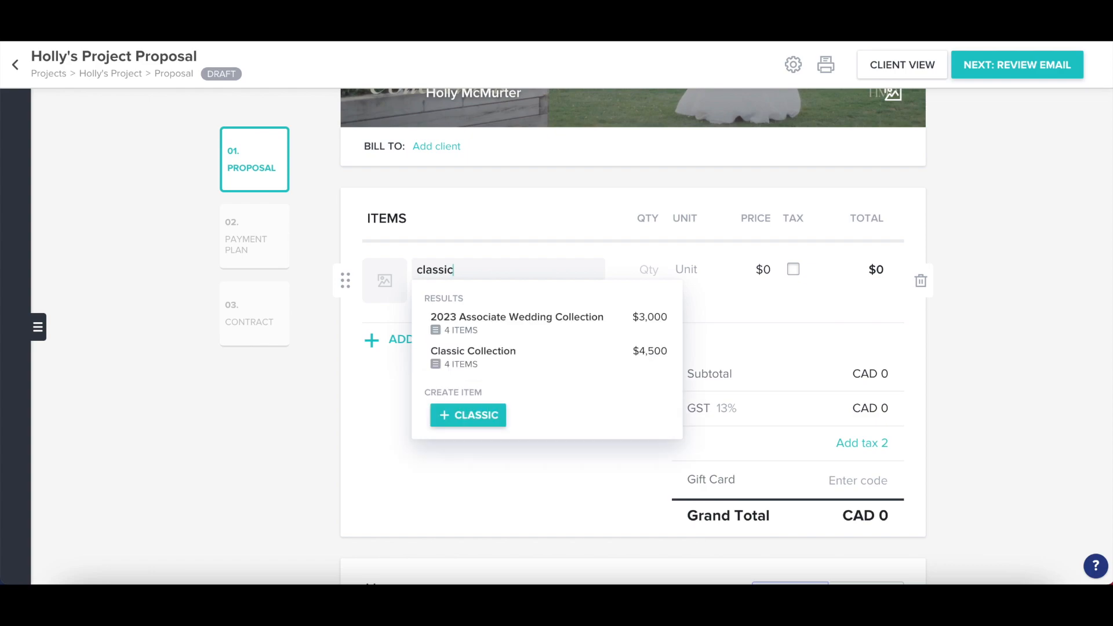
left_click(492, 316)
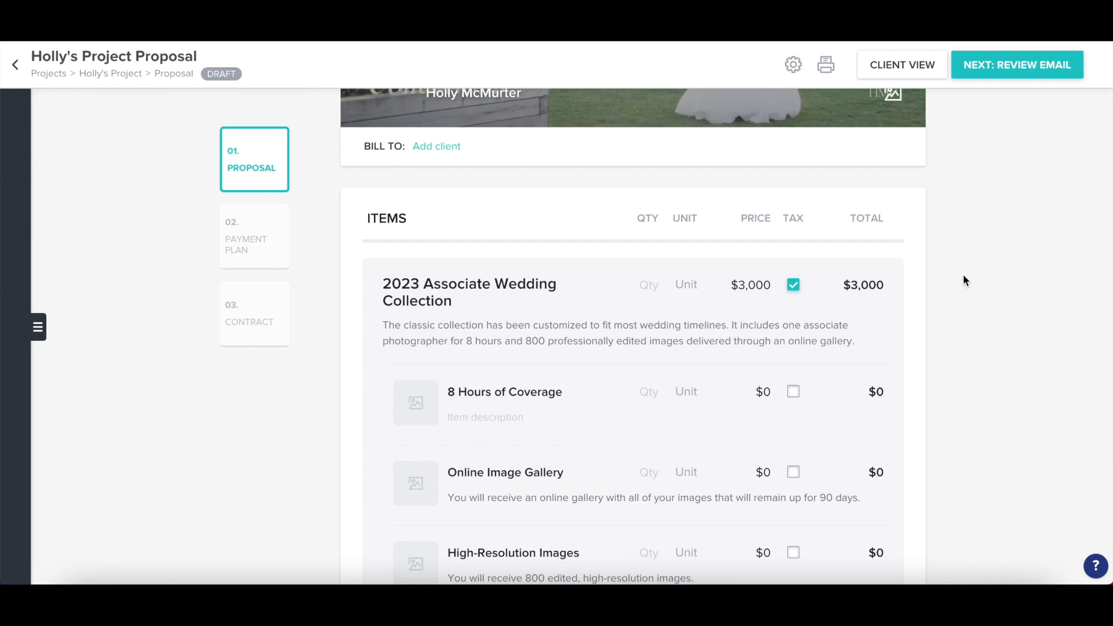
scroll(963, 278, "down", 2)
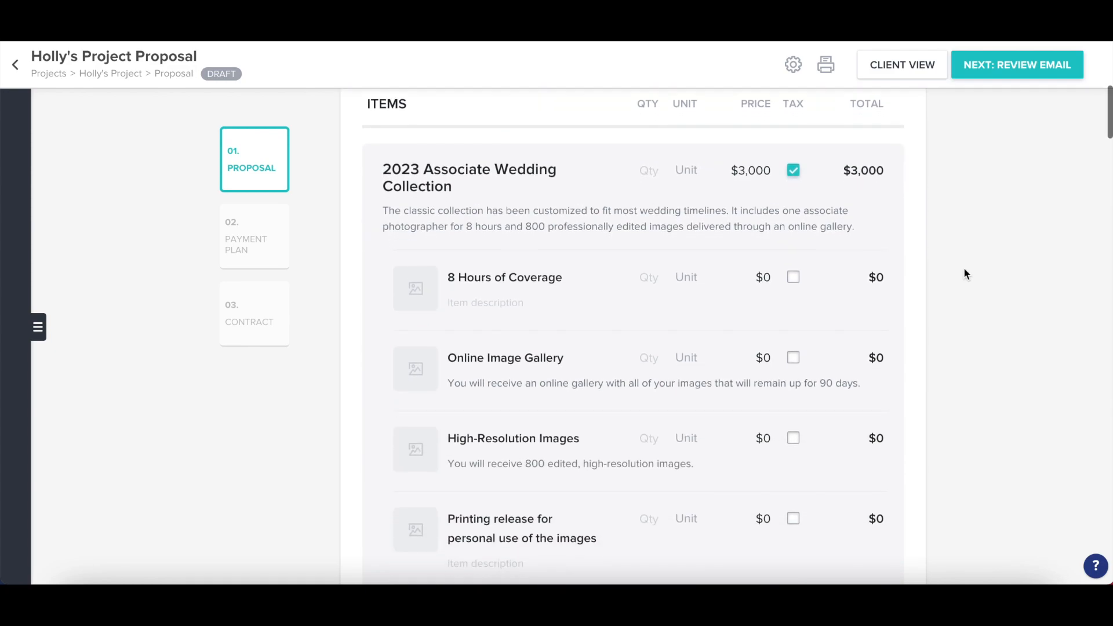
scroll(965, 273, "down", 1)
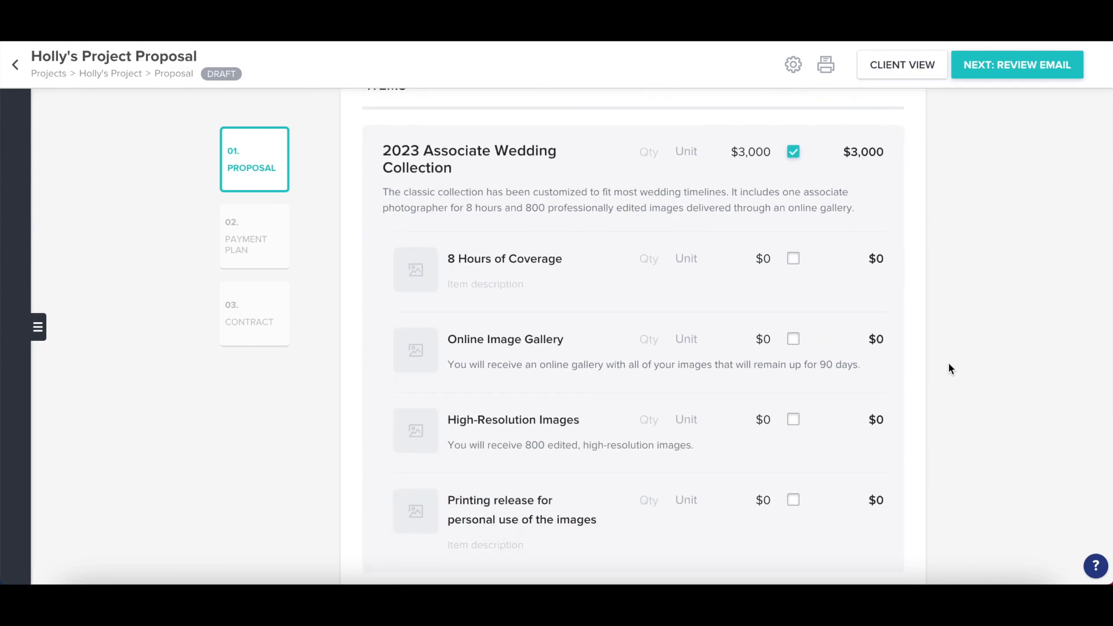
scroll(467, 311, "down", 10)
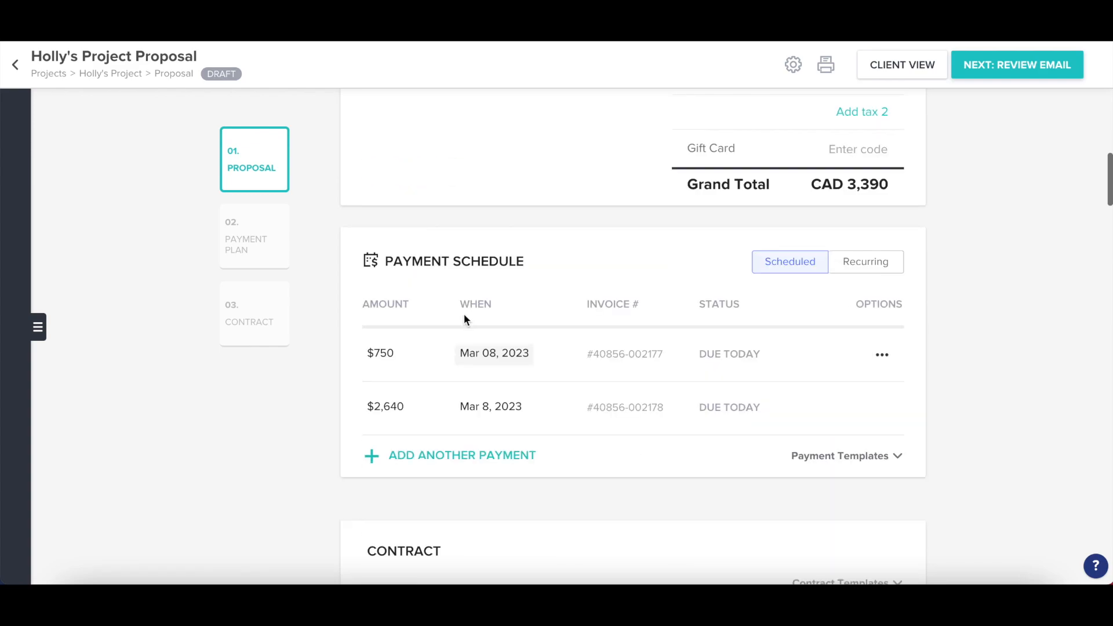
scroll(467, 317, "down", 1)
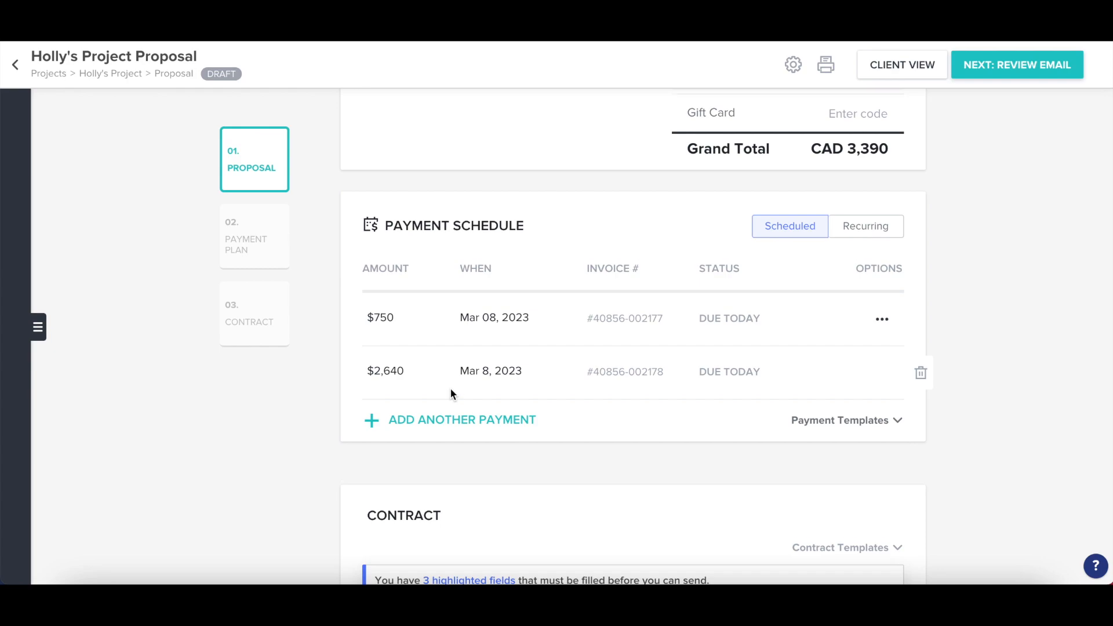
scroll(400, 377, "down", 10)
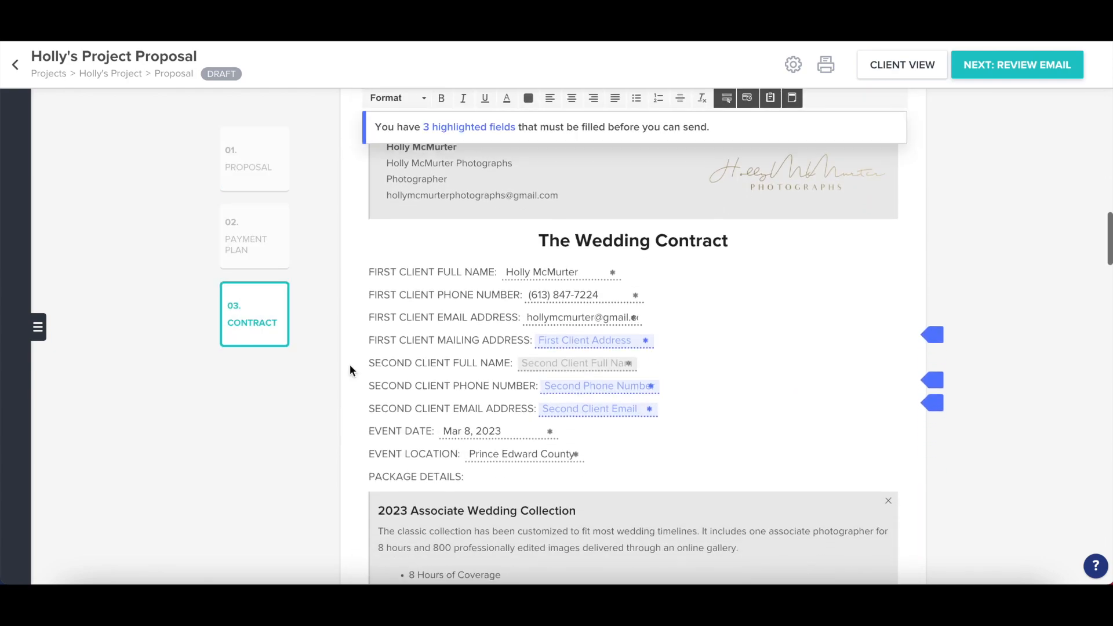
Review the 'Your customized proposal' email and send the proposal to the client
left_click(1045, 69)
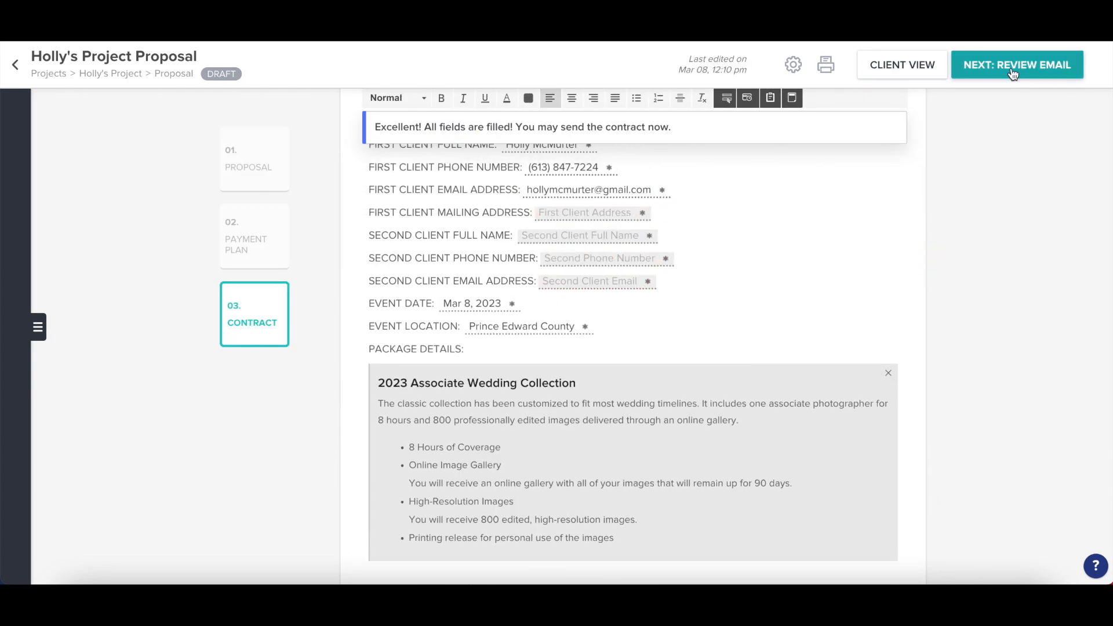
left_click(1012, 71)
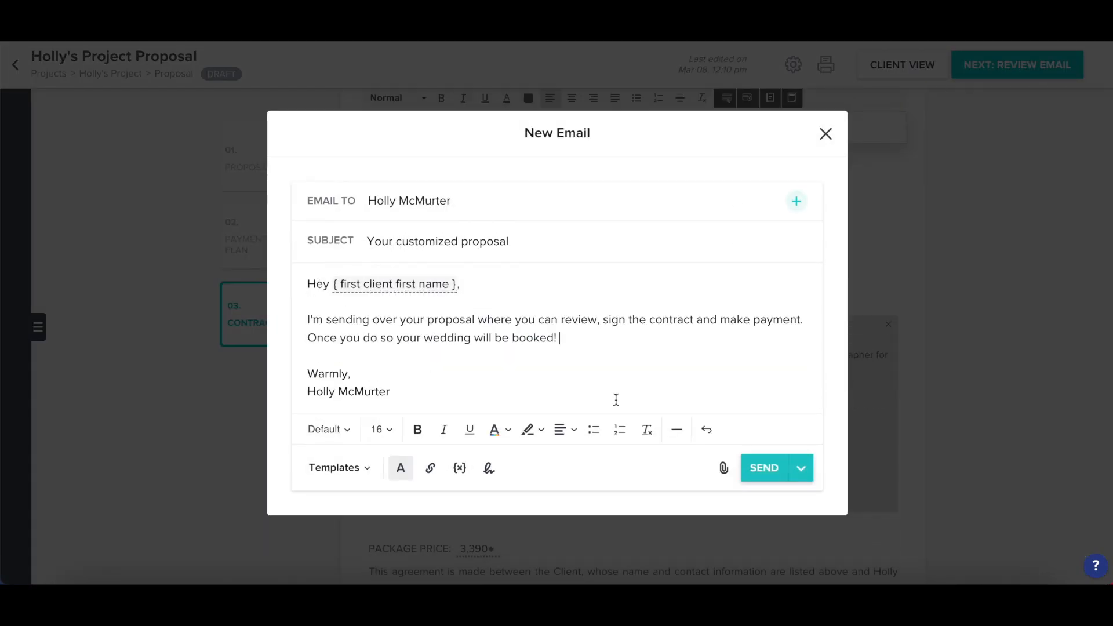
left_click(754, 468)
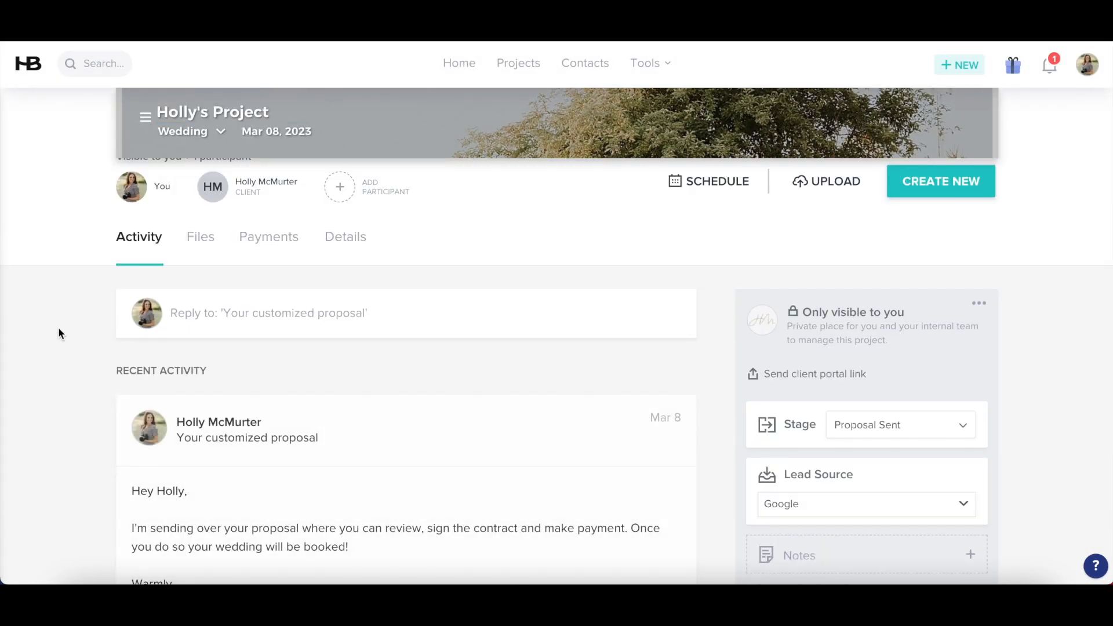
Delete the Intro Email automation from the wedding project and bring up the saved automations list
scroll(58, 325, "down", 3)
scroll(57, 328, "down", 3)
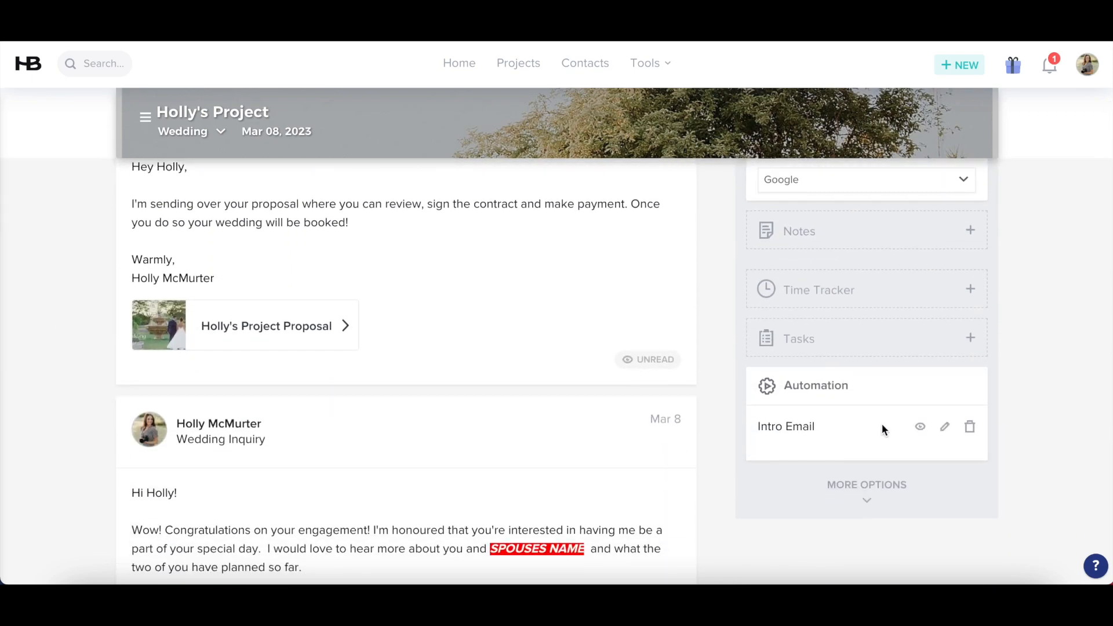
left_click(969, 427)
left_click(623, 385)
left_click(789, 407)
scroll(791, 412, "down", 2)
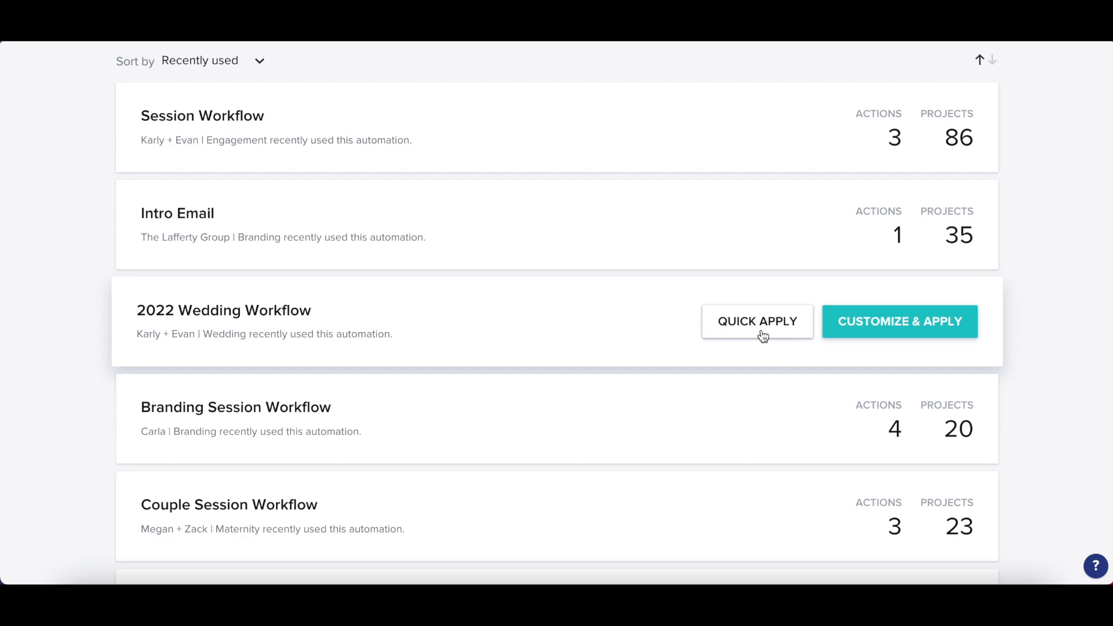
Quick-apply the 2022 Wedding Workflow, adding upcoming steps like You're Booked and Wedding Questionnaire
left_click(757, 322)
scroll(728, 440, "down", 2)
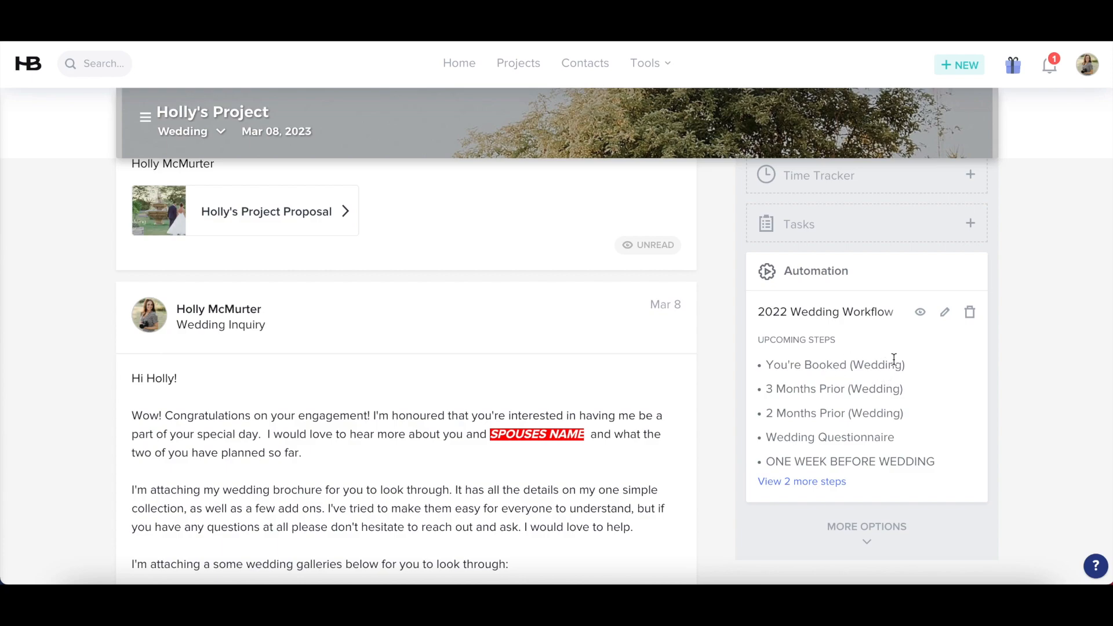
scroll(816, 369, "down", 1)
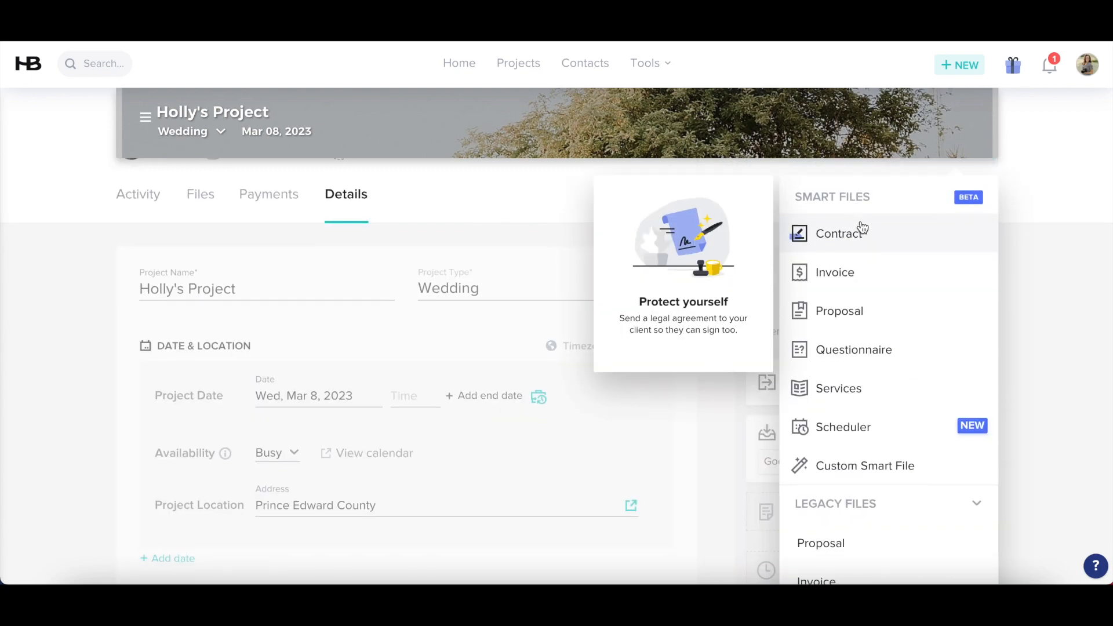
Scroll through the new file types, from Contract and Questionnaire to Scheduler, Custom Smart File and legacy files
scroll(869, 376, "down", 1)
scroll(869, 461, "down", 1)
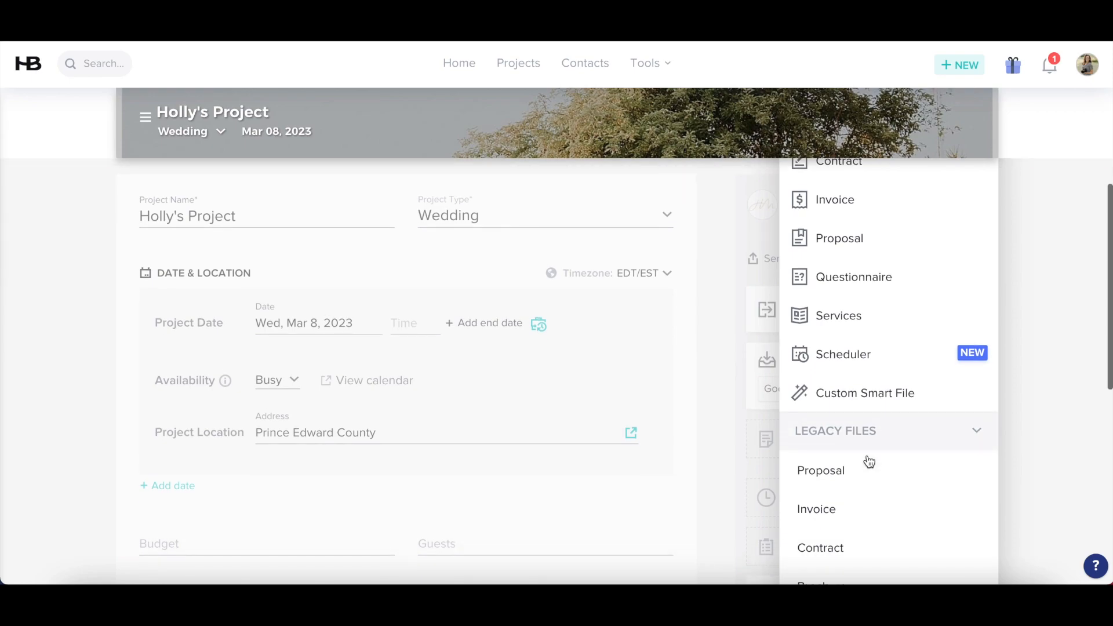
scroll(868, 462, "down", 1)
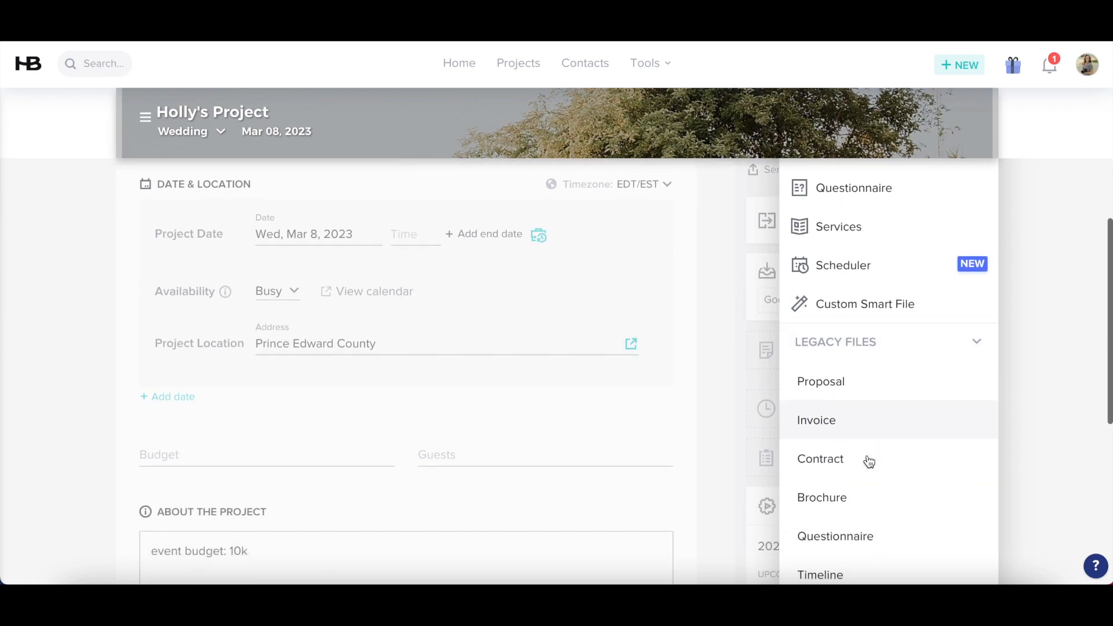
scroll(869, 461, "up", 2)
scroll(867, 454, "up", 1)
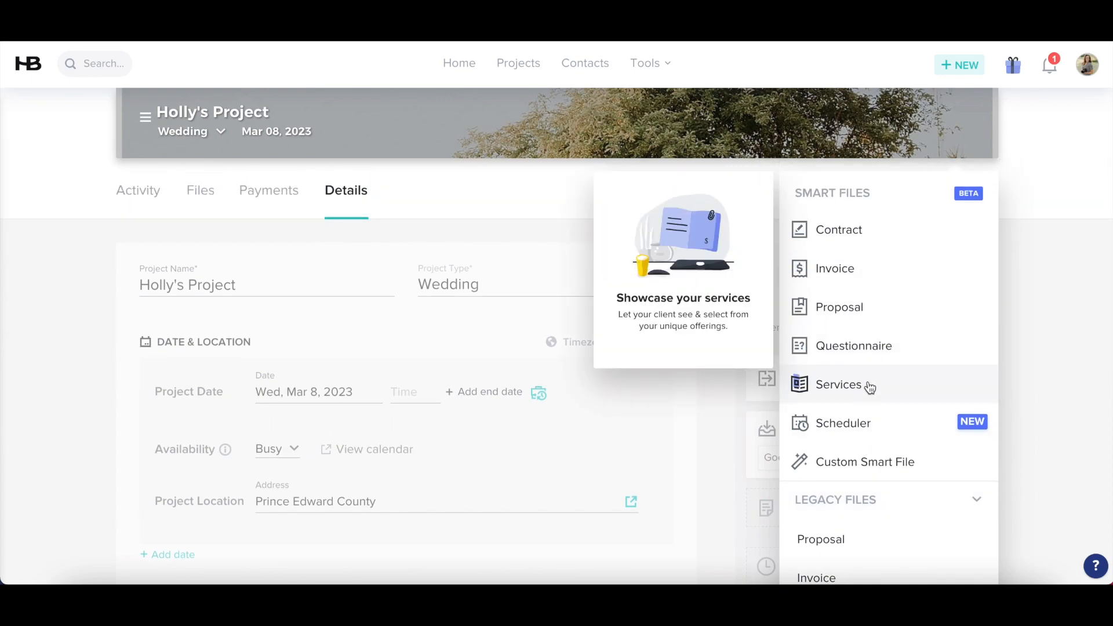
scroll(849, 203, "down", 1)
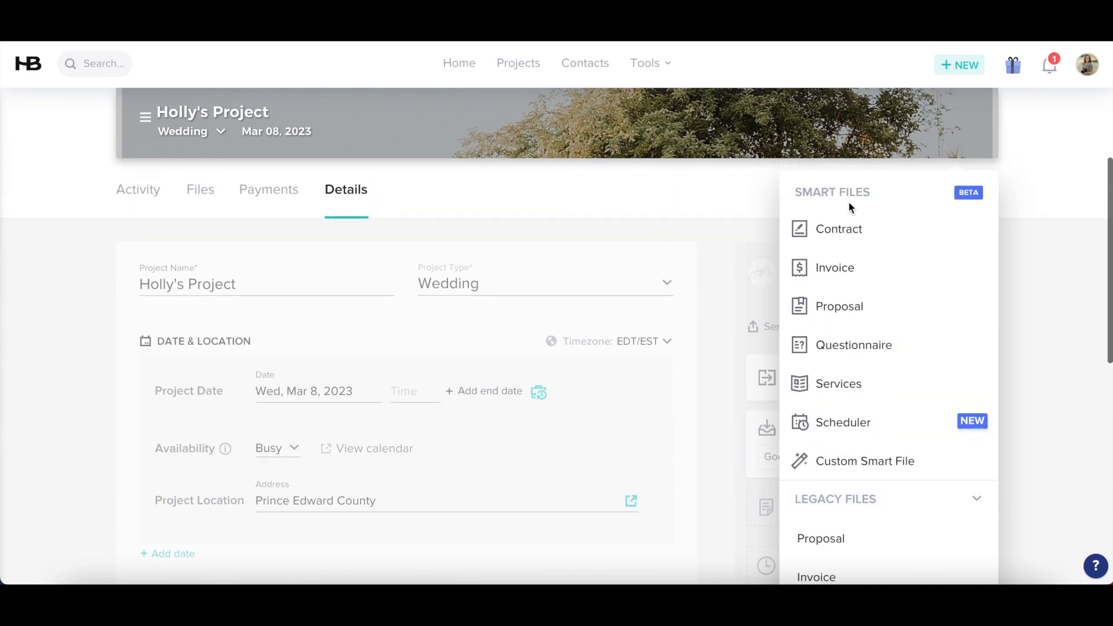
scroll(848, 203, "up", 1)
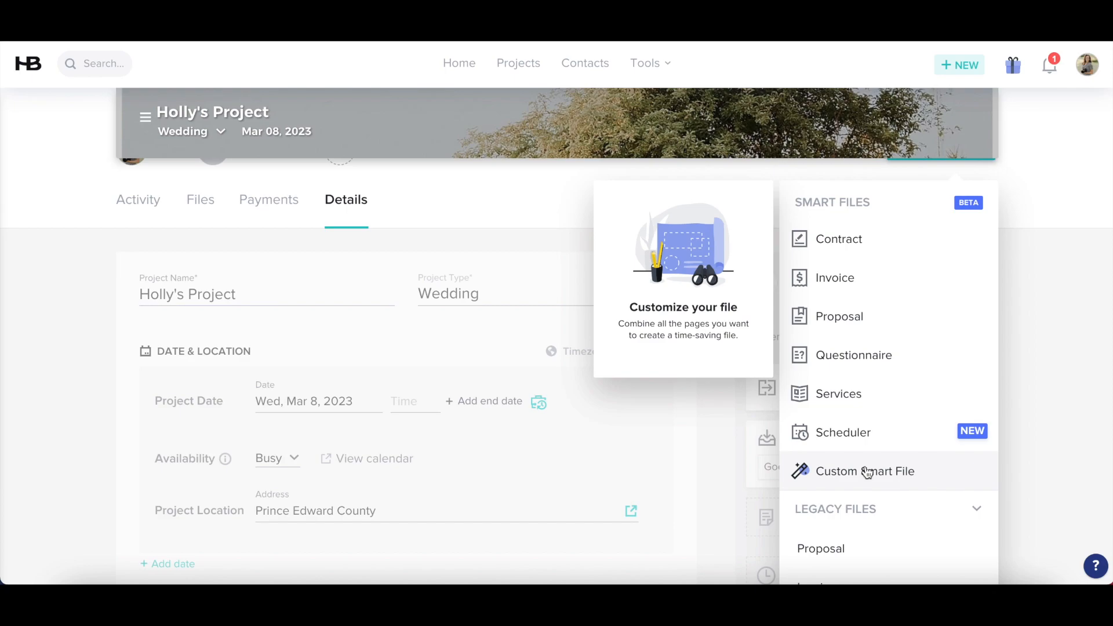
scroll(867, 472, "down", 3)
scroll(866, 469, "up", 3)
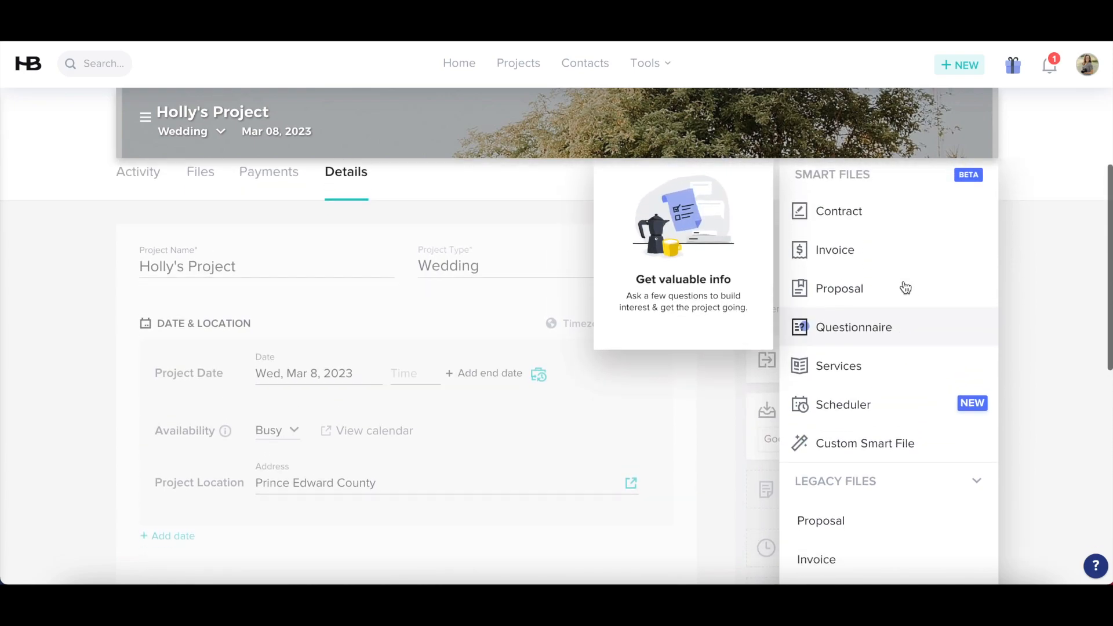
scroll(904, 287, "down", 4)
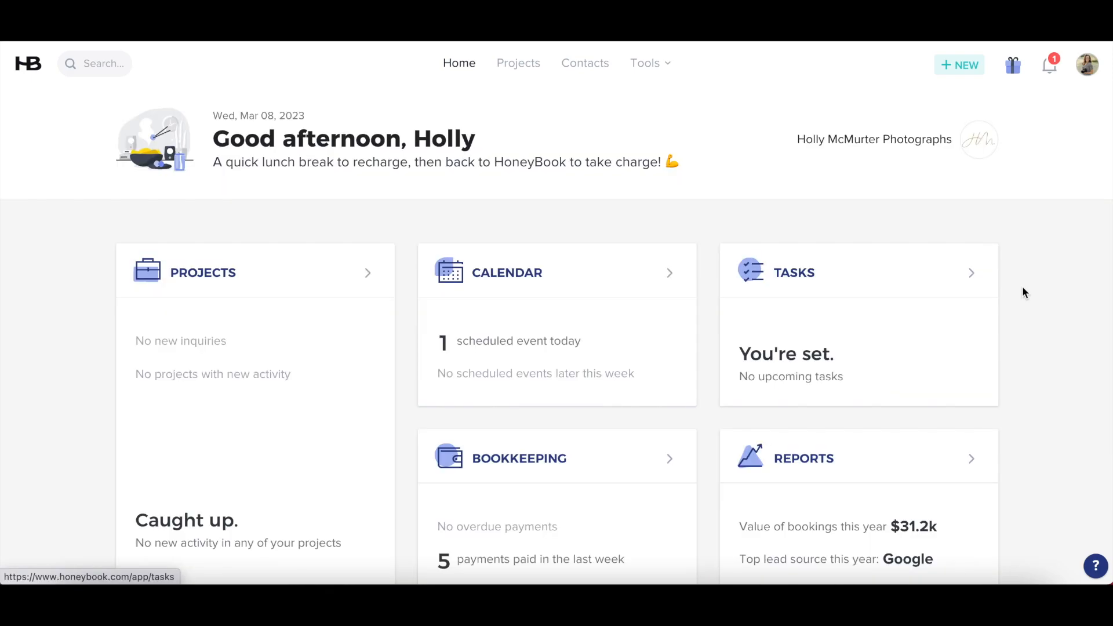